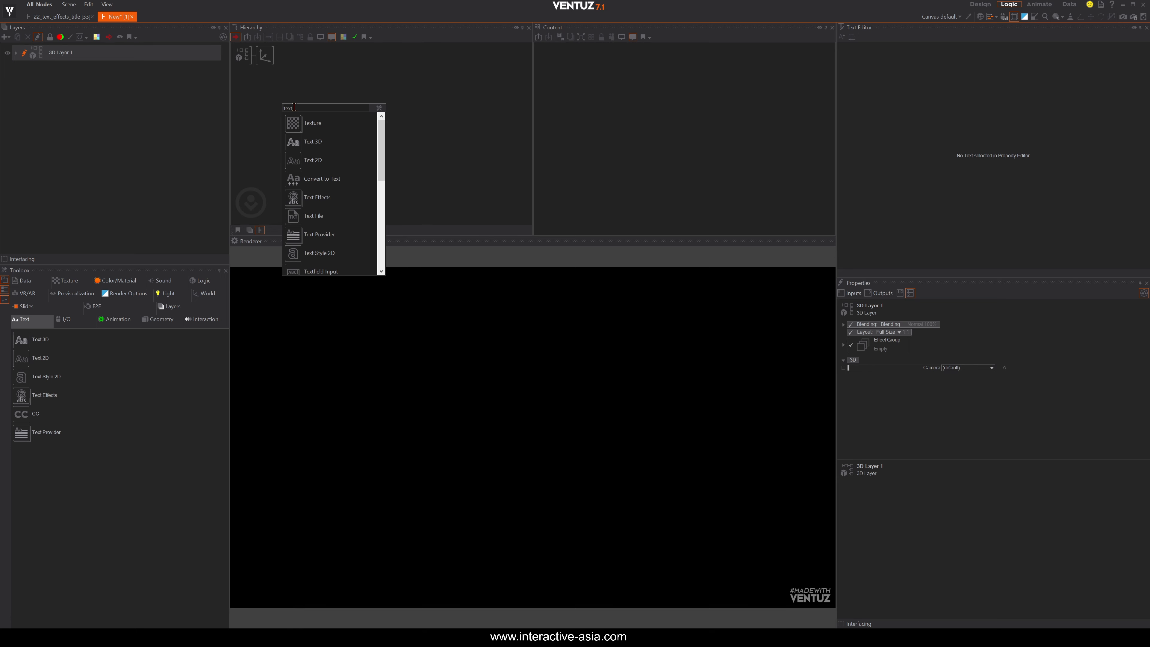
Add a Text 3D node after the axis in the scene hierarchy
{"action": "left_click", "coordinate": [296, 149]}
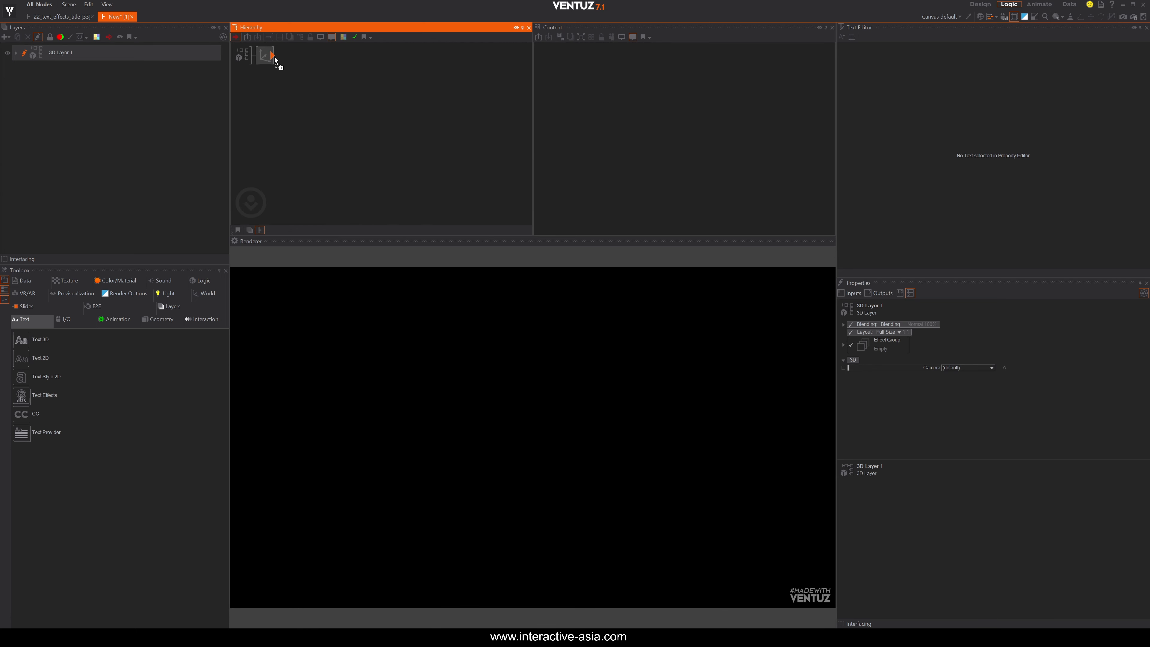
{"action": "left_click", "coordinate": [273, 56]}
{"action": "left_click", "coordinate": [308, 67]}
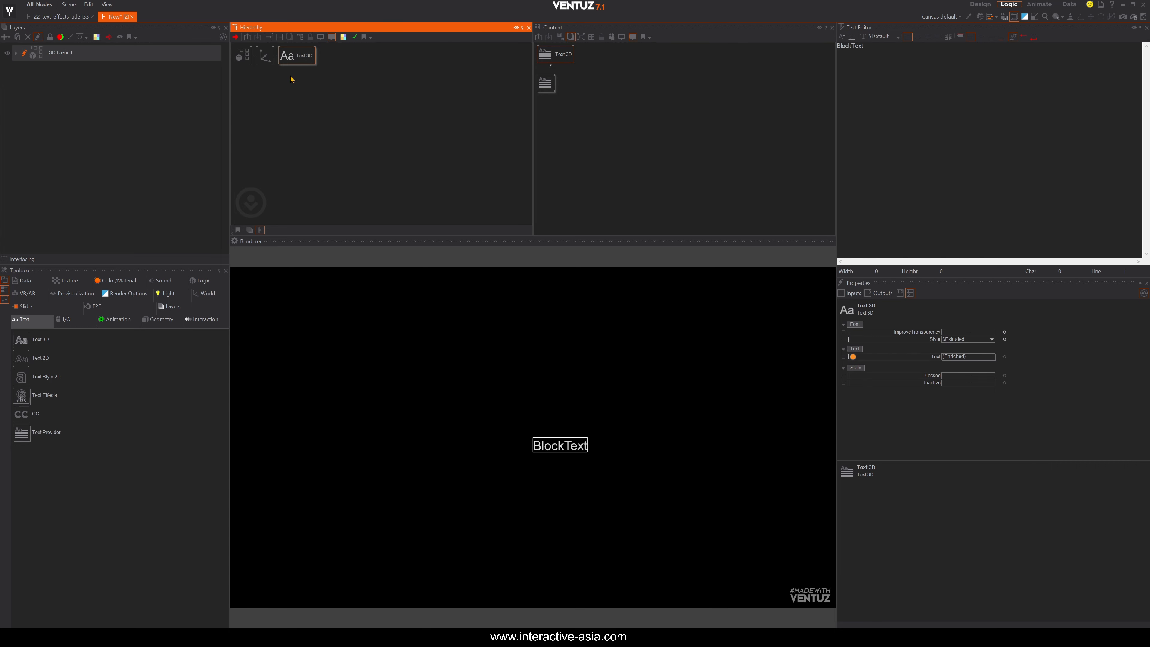
Move the block text node away from the Text 3D node and insert a ShrinkToFit effect on the link between them
{"action": "left_click_drag", "start_coordinate": [696, 163], "coordinate": [710, 177]}
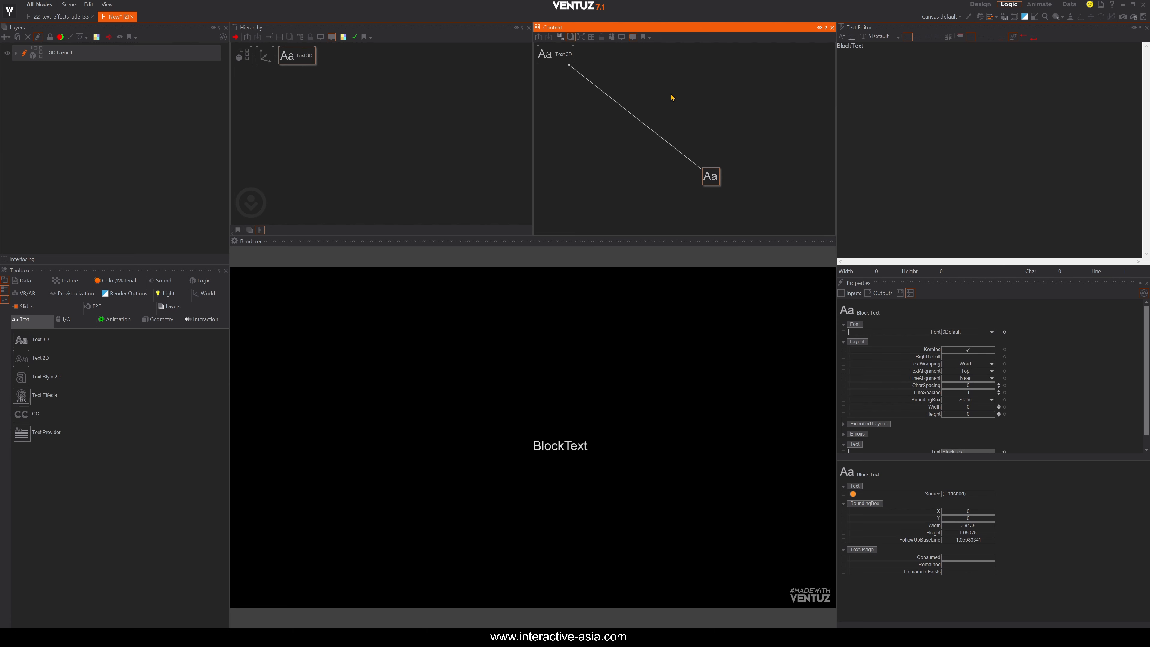
{"action": "left_click_drag", "start_coordinate": [50, 395], "coordinate": [634, 119]}
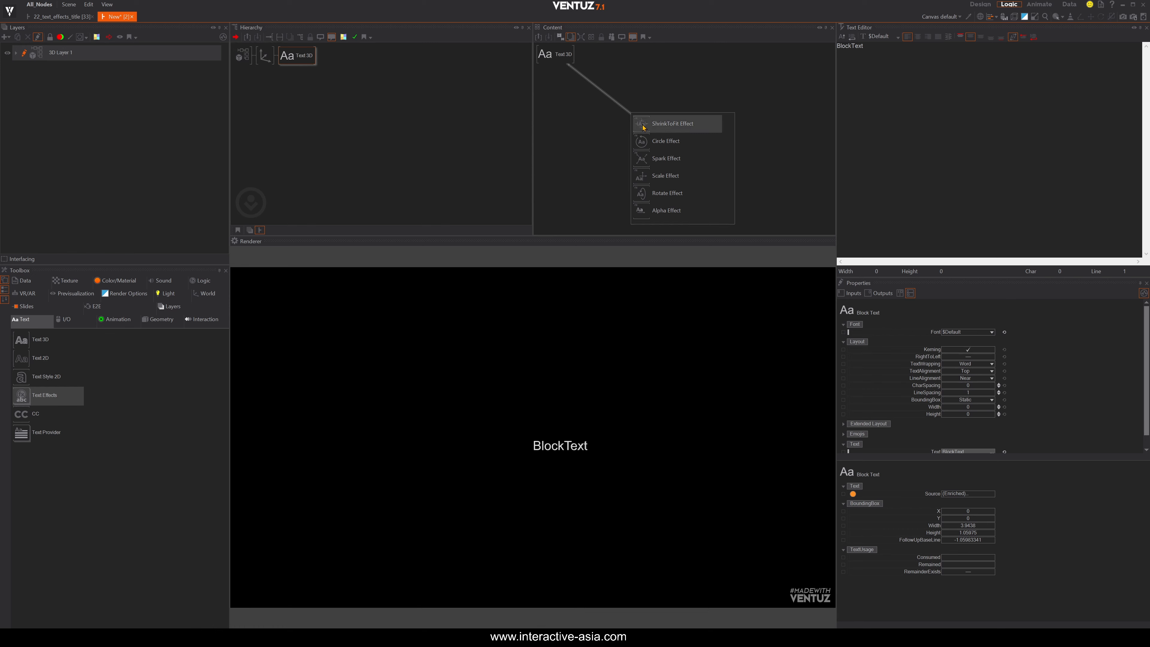
{"action": "left_click", "coordinate": [643, 128]}
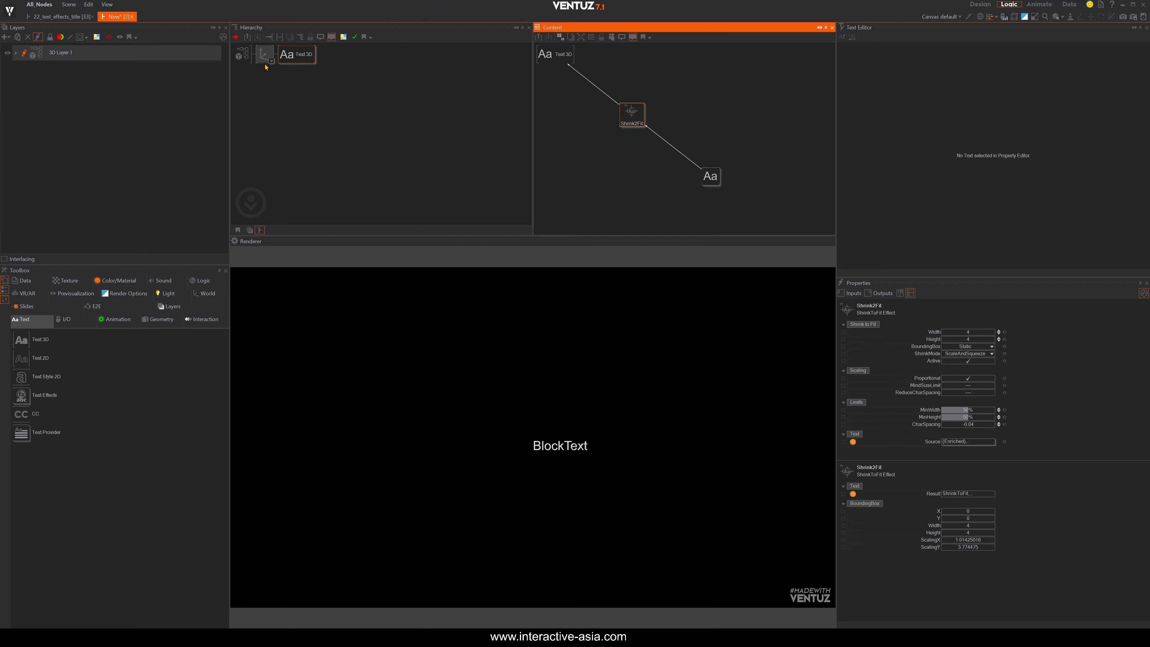
Enlarge the 3D text by setting the axis's overall scaling factor to 4.16
{"action": "left_click", "coordinate": [265, 53]}
{"action": "left_click_drag", "start_coordinate": [961, 443], "coordinate": [786, 222]}
{"action": "left_click", "coordinate": [289, 53]}
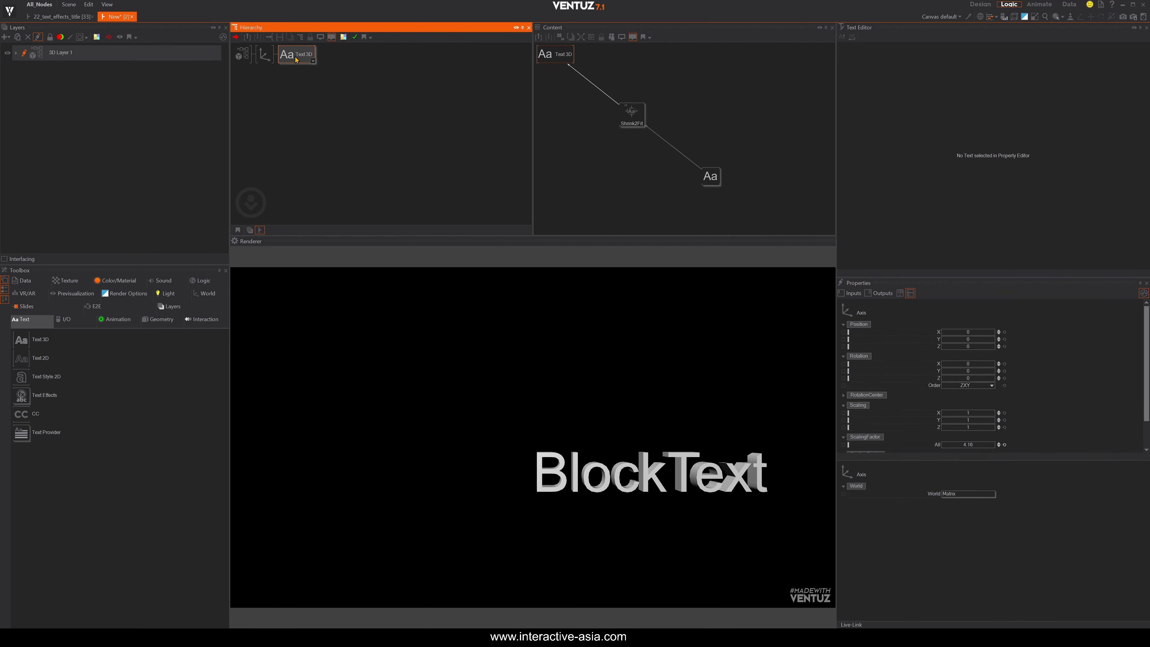
Set both the text alignment and the line alignment of the block text node to Center
{"action": "left_click_drag", "start_coordinate": [942, 276], "coordinate": [939, 164]}
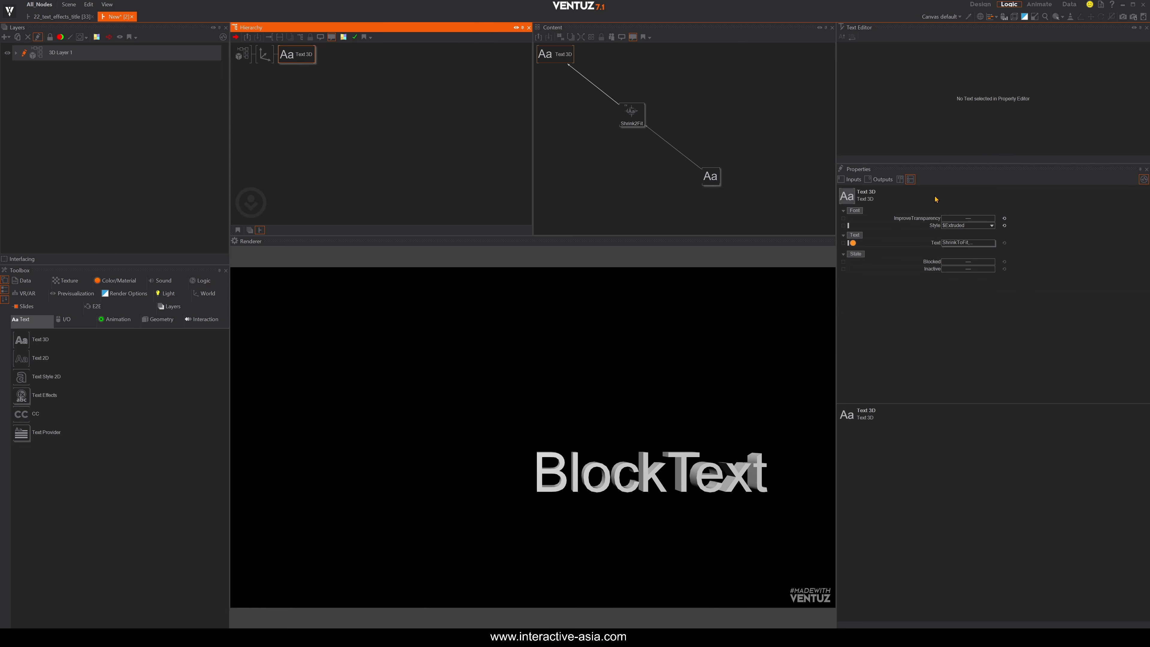
{"action": "mouse_move", "coordinate": [629, 110]}
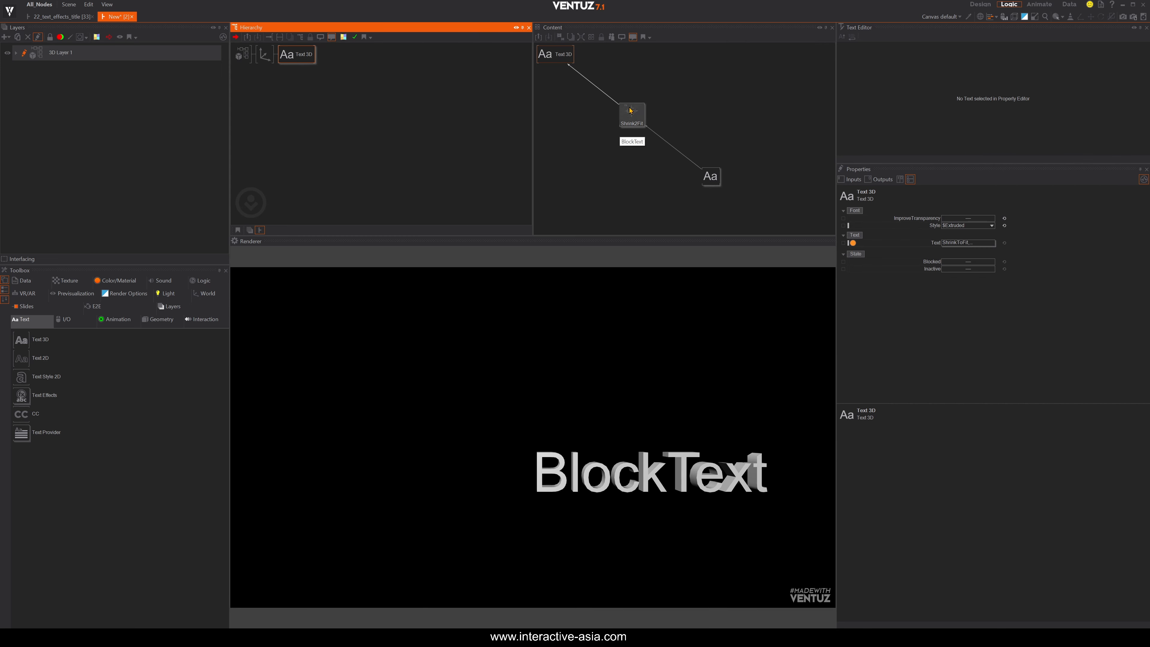
{"action": "left_click", "coordinate": [710, 176]}
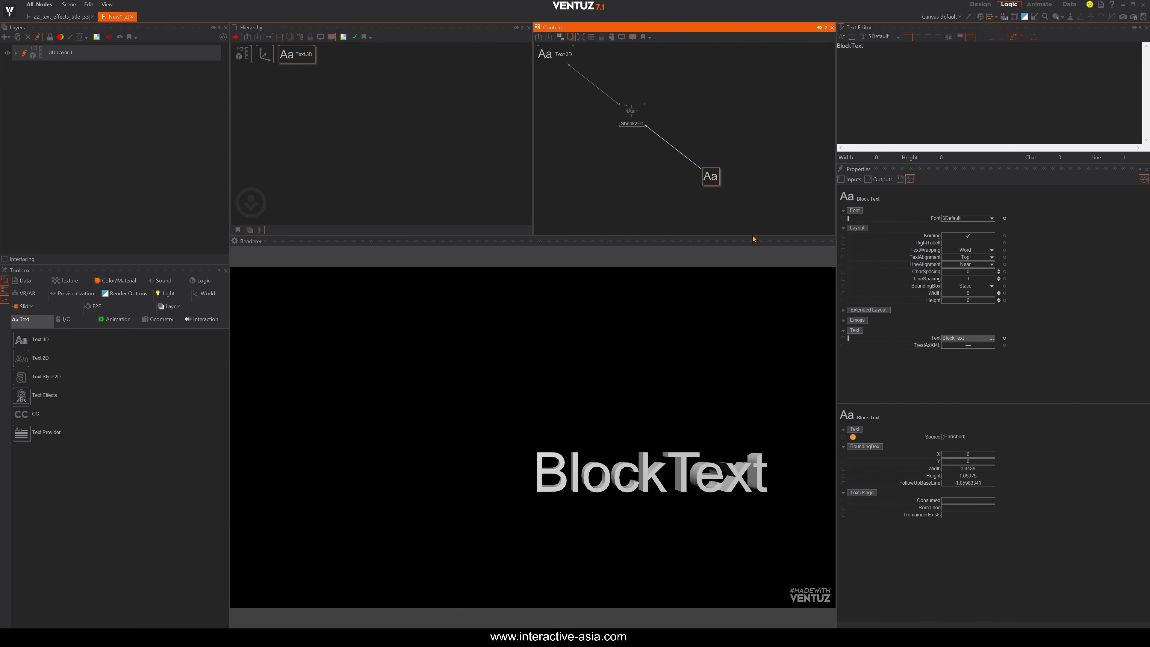
{"action": "left_click", "coordinate": [991, 258]}
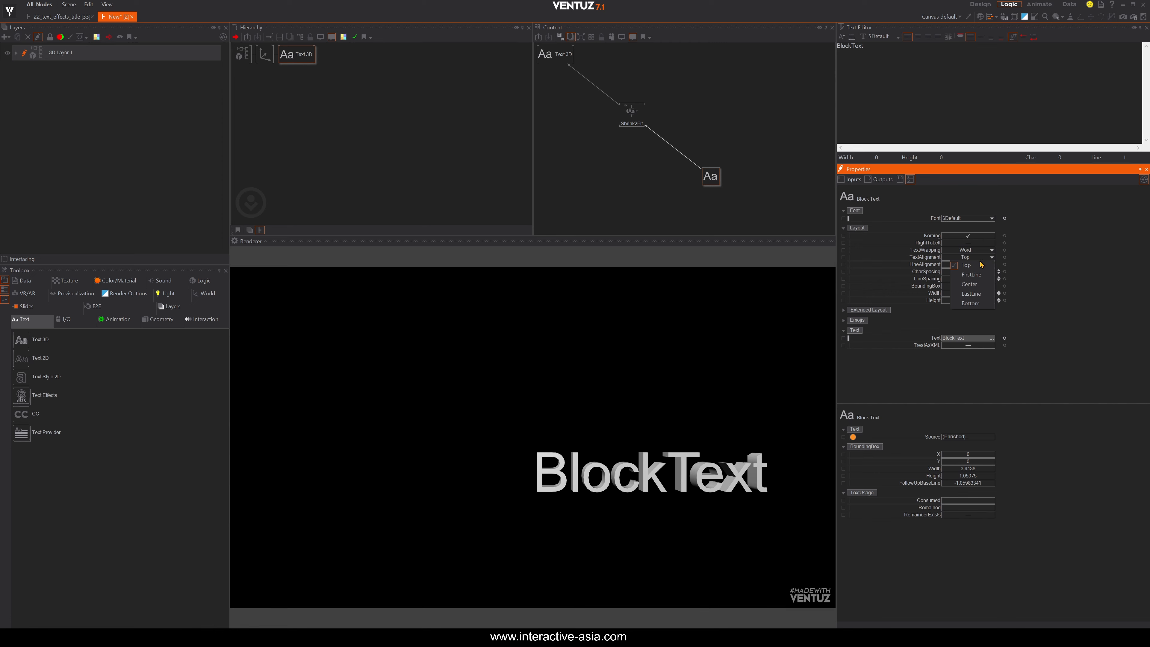
{"action": "left_click", "coordinate": [978, 284]}
{"action": "left_click", "coordinate": [991, 265]}
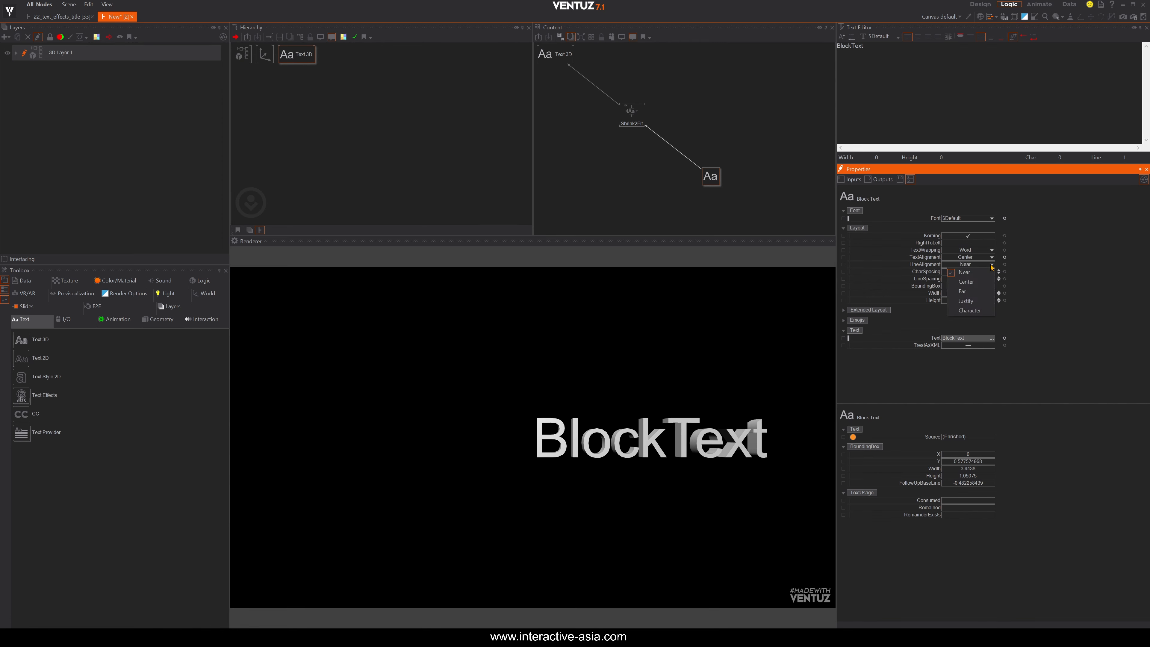
{"action": "left_click", "coordinate": [973, 279]}
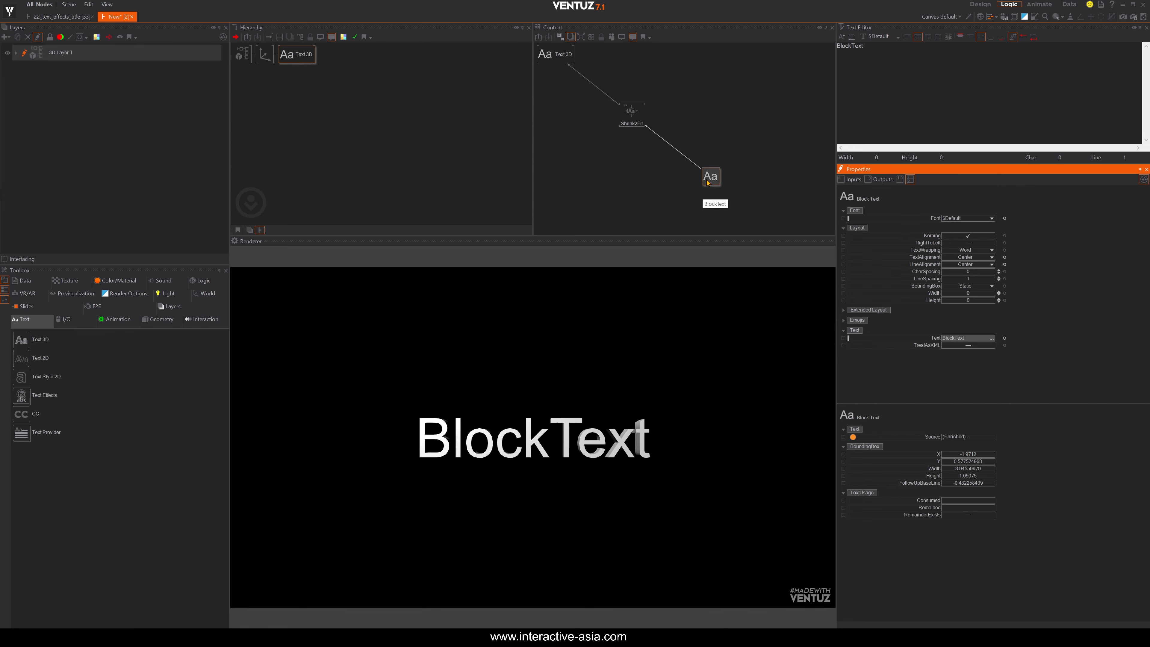
Show the bounding box and set the ShrinkToFit effect to width 3.29, height 2.94 and shrink mode LayoutAndScale
{"action": "left_click", "coordinate": [631, 114]}
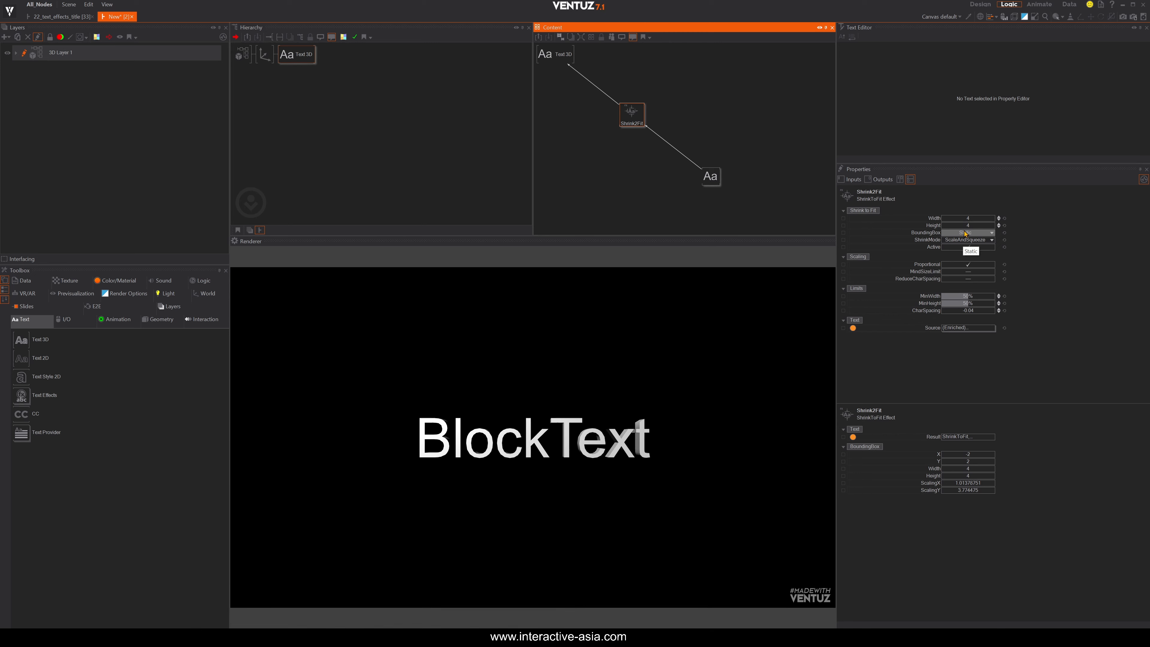
{"action": "left_click", "coordinate": [1015, 17]}
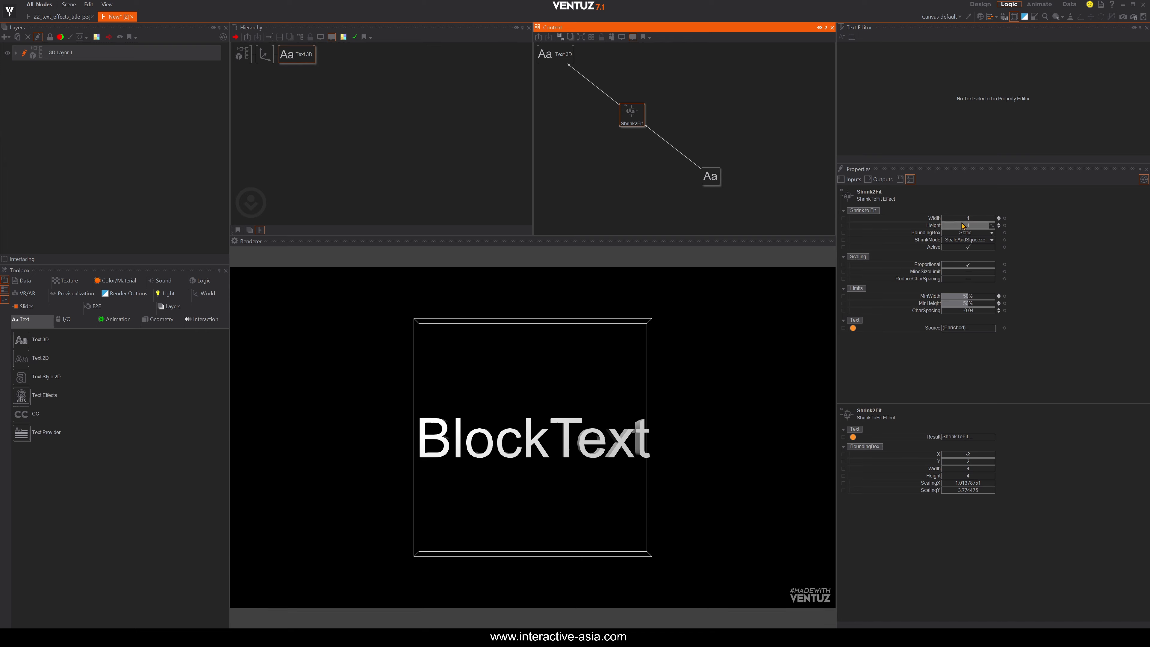
{"action": "left_click_drag", "start_coordinate": [963, 222], "coordinate": [1000, 235]}
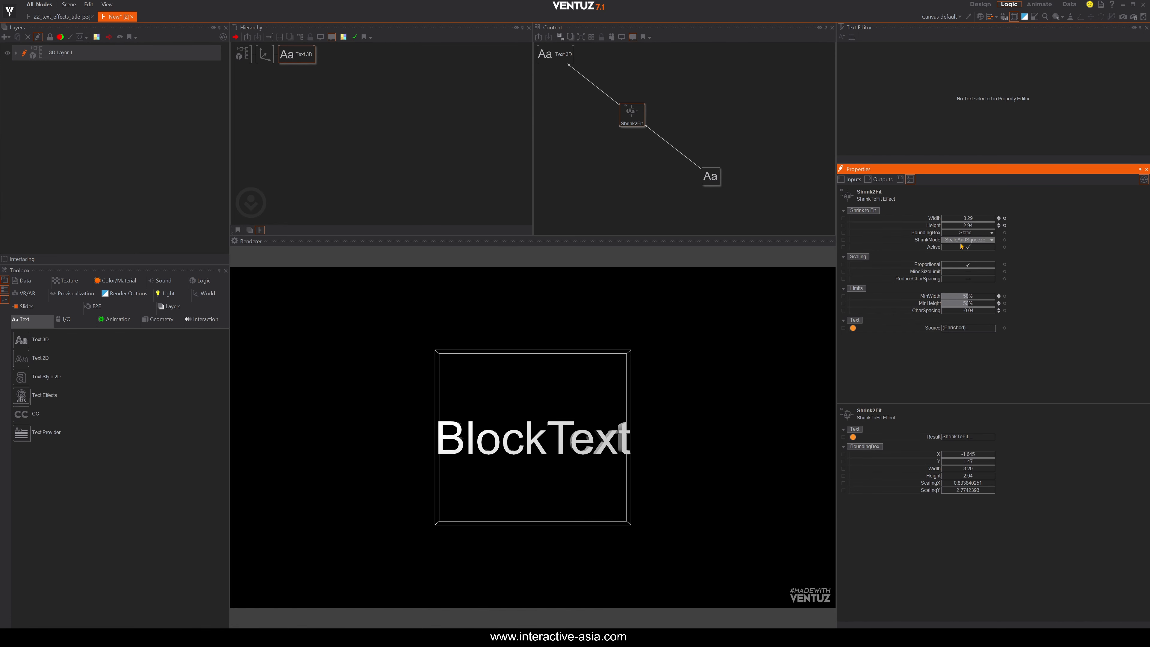
{"action": "left_click", "coordinate": [990, 241]}
{"action": "left_click", "coordinate": [954, 258]}
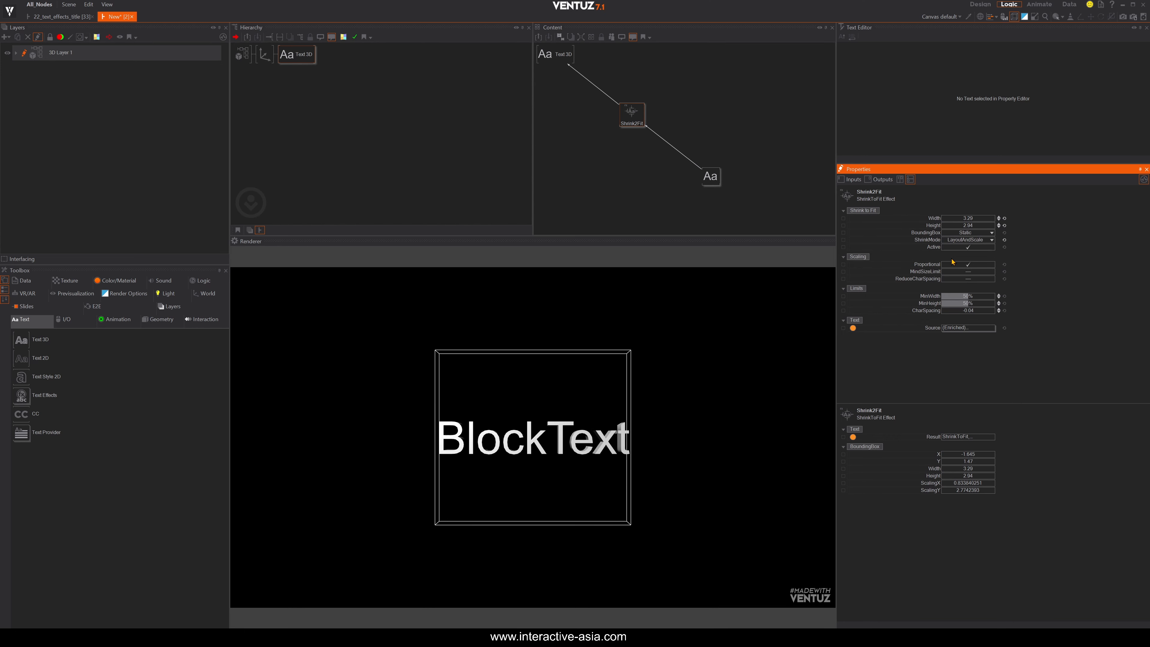
Replace the block text node's content with "Home Button"
{"action": "left_click", "coordinate": [711, 176]}
{"action": "left_click_drag", "start_coordinate": [863, 46], "coordinate": [845, 44]}
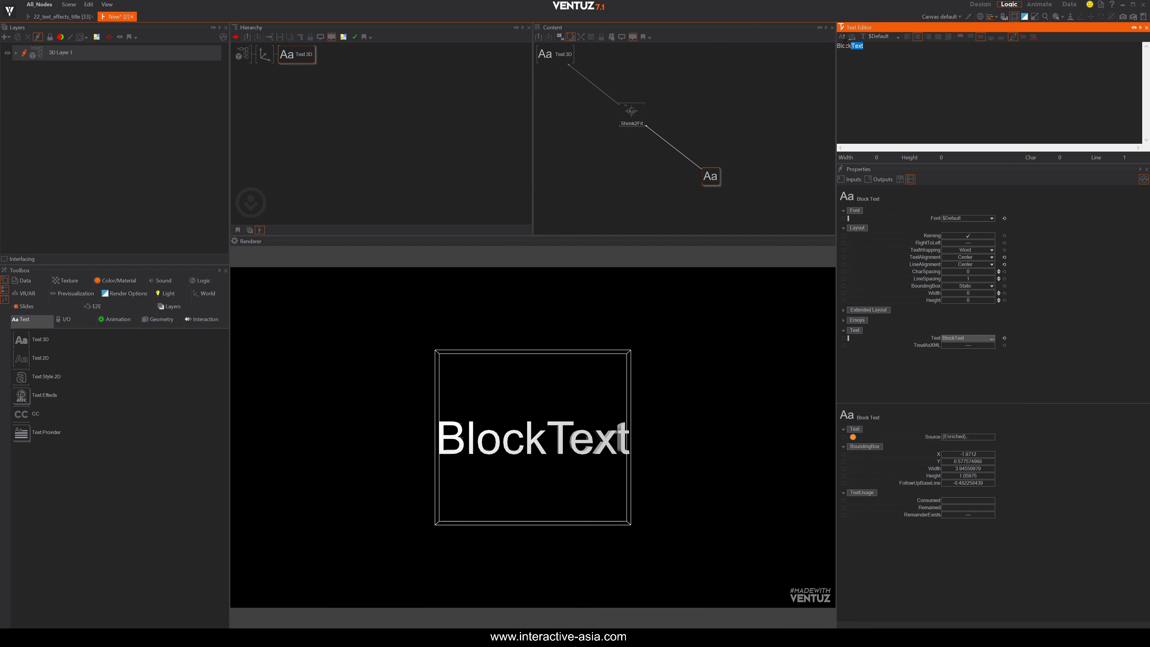
{"action": "type", "text": "Home"}
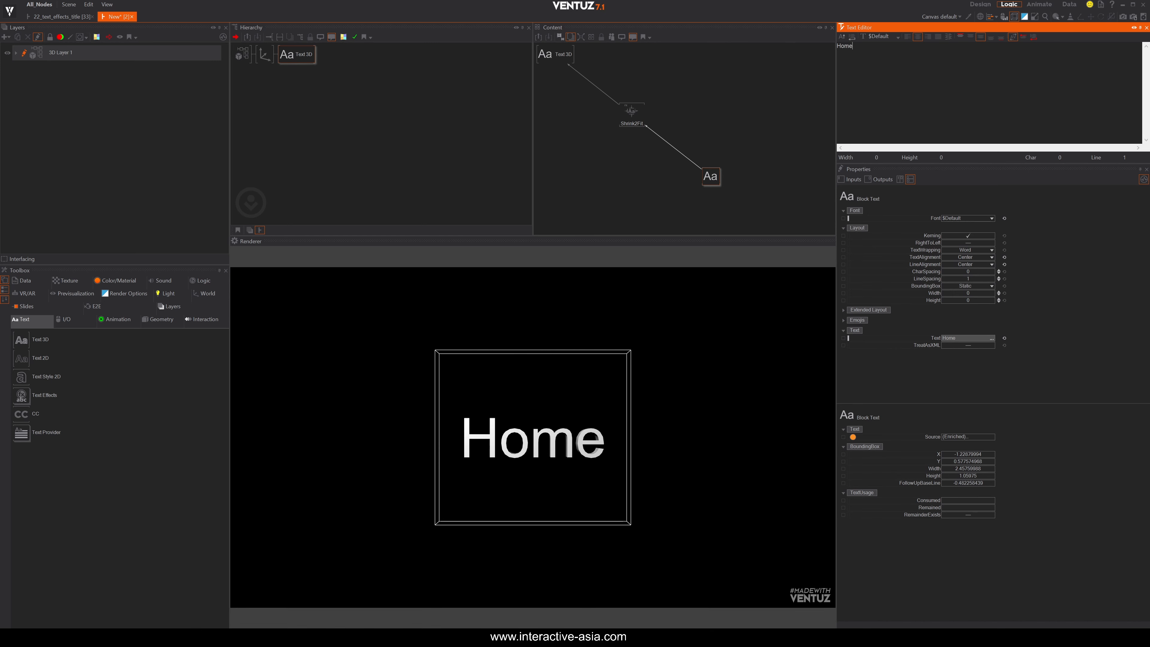
{"action": "type", "text": " Buttojn"}
{"action": "key", "text": "BackSpace"}
{"action": "key", "text": "BackSpace"}
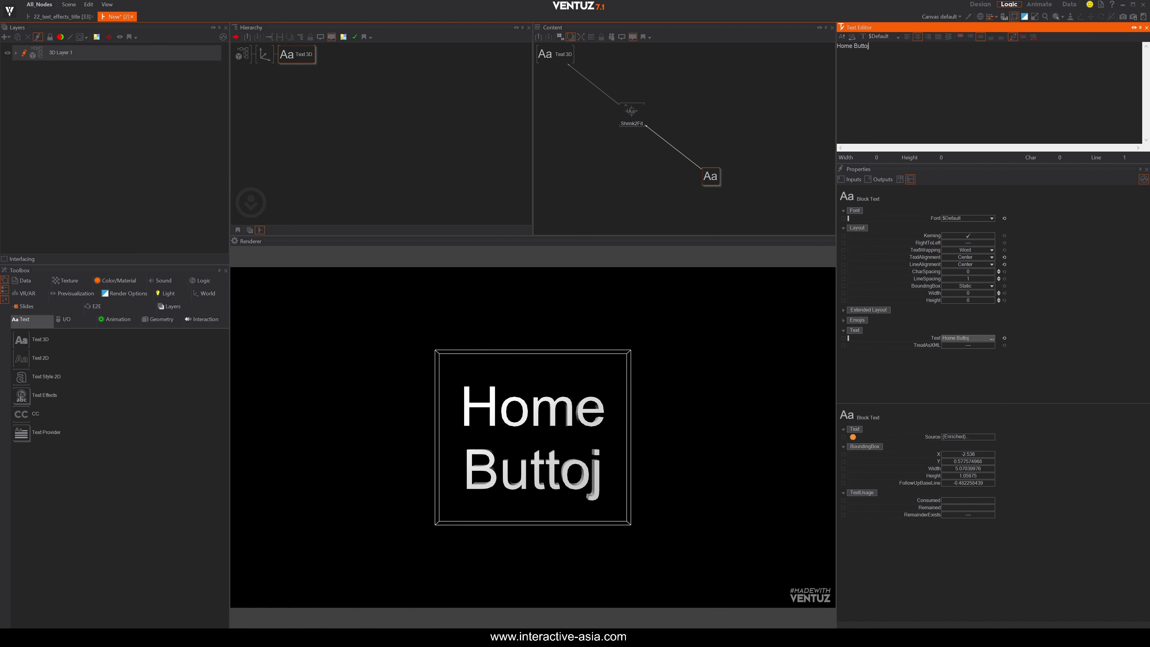
{"action": "type", "text": "n"}
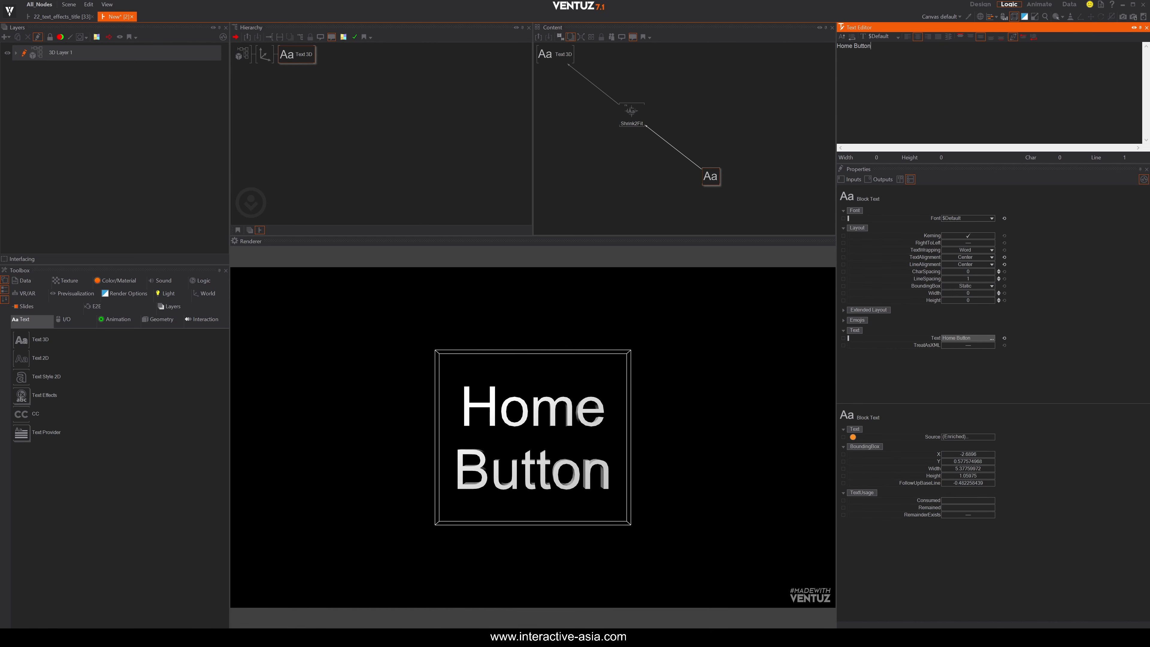
{"action": "left_click", "coordinate": [743, 191]}
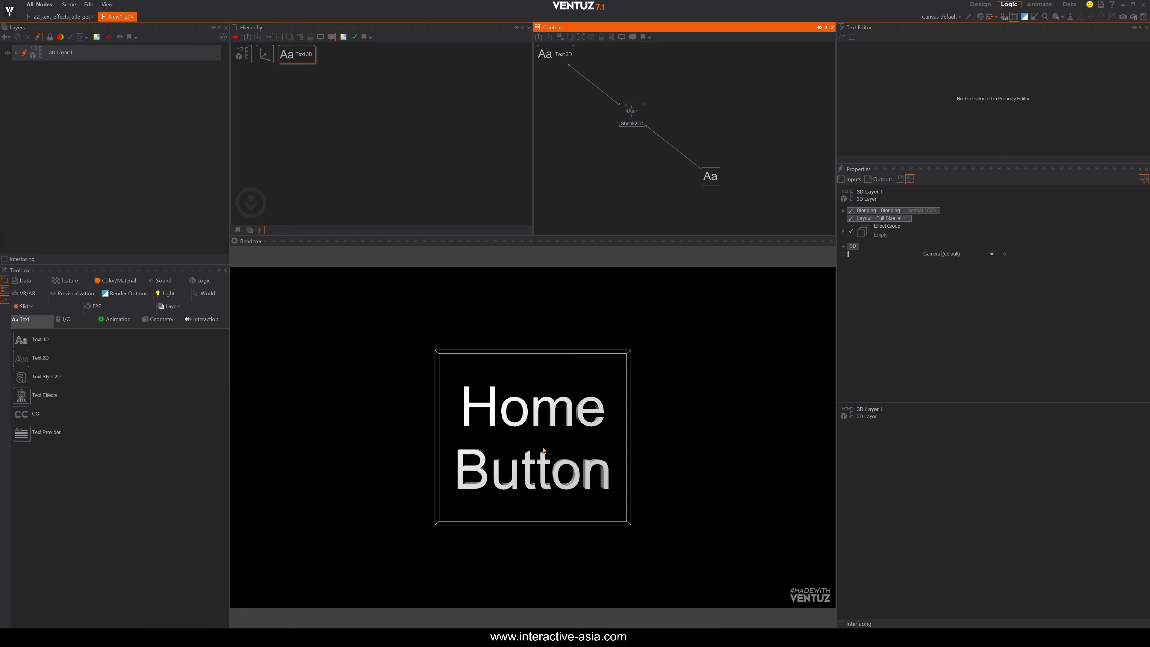
Widen the ShrinkToFit effect's bounding area to 6.34
{"action": "left_click", "coordinate": [640, 118]}
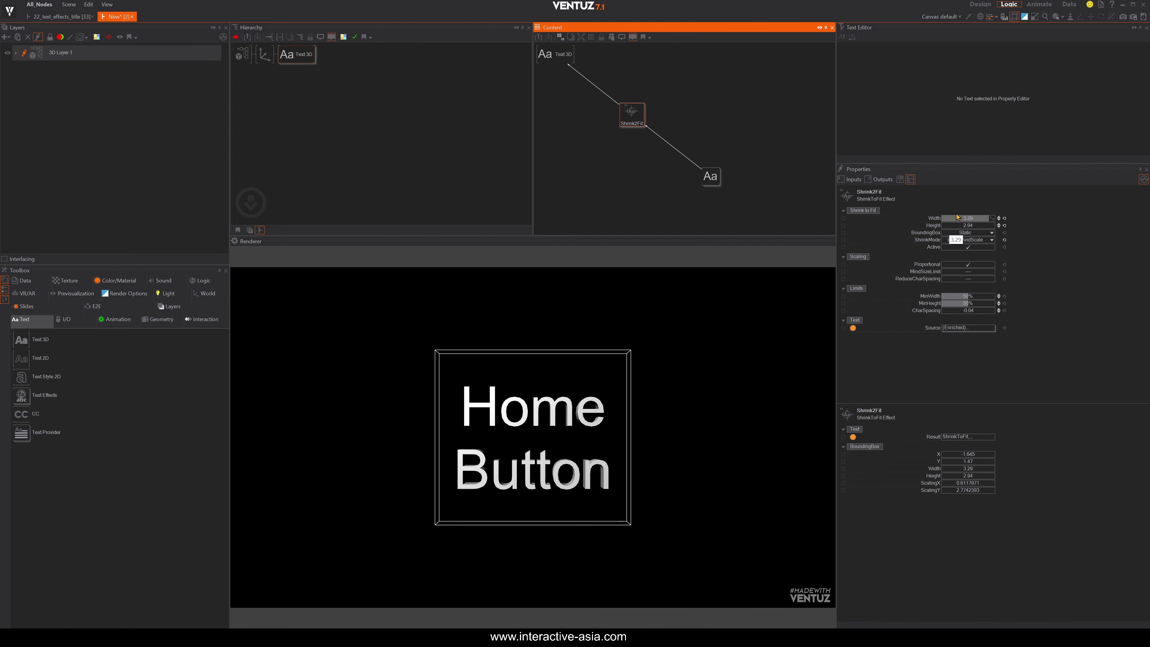
{"action": "left_click_drag", "start_coordinate": [968, 221], "coordinate": [993, 221]}
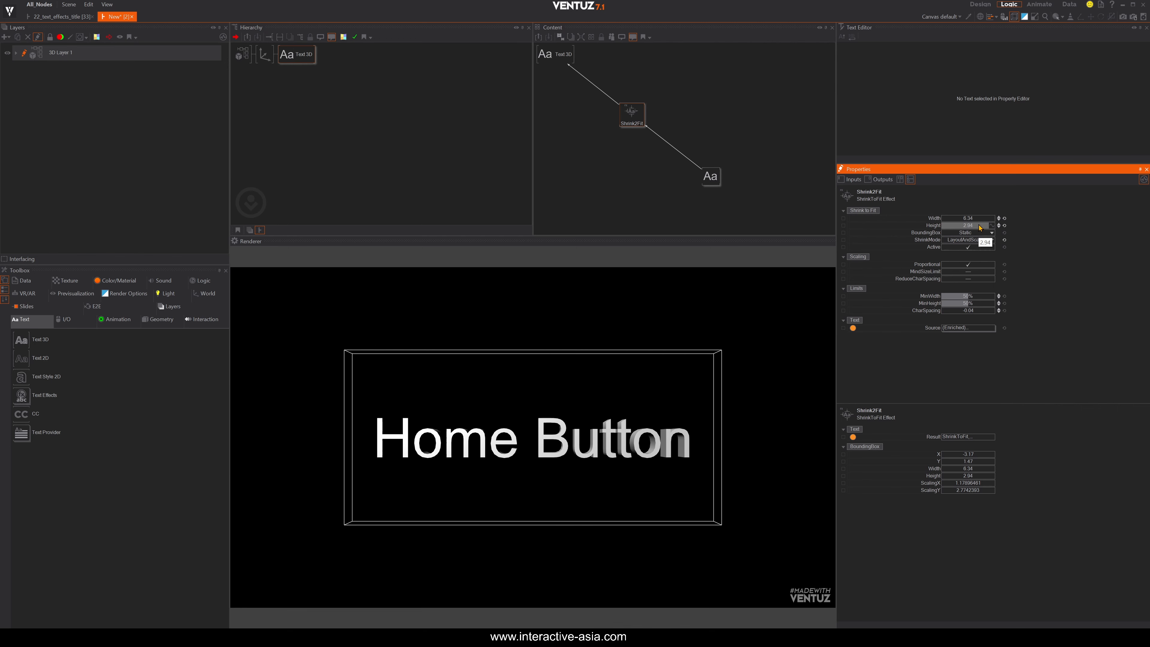
{"action": "left_click", "coordinate": [567, 176]}
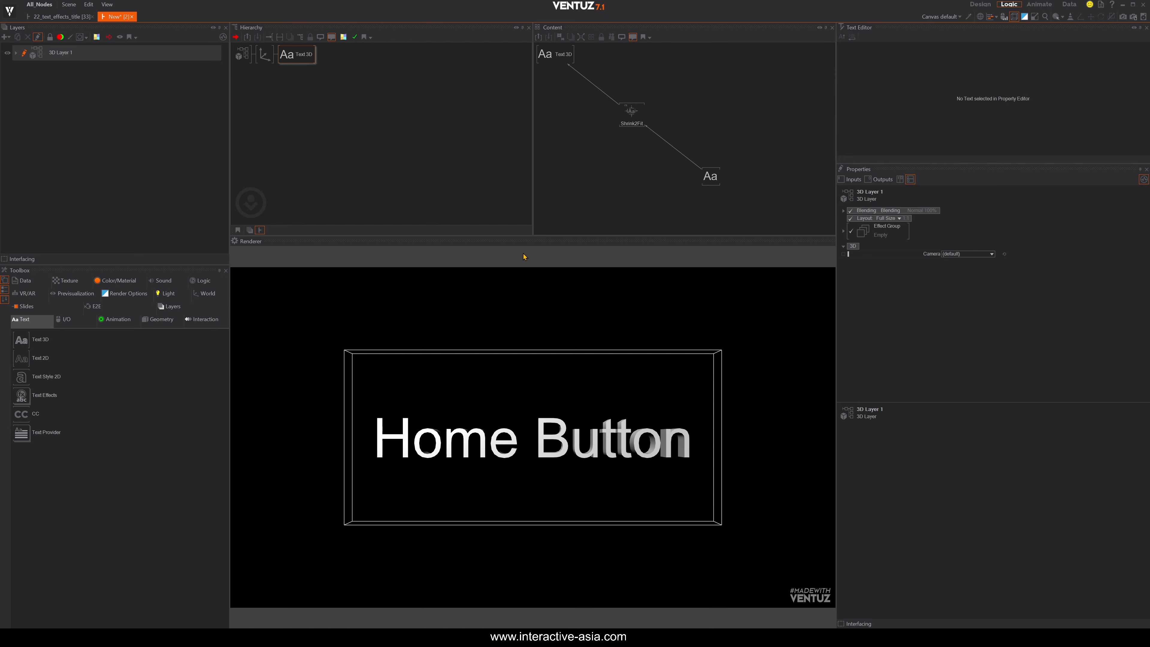
Delete the ShrinkToFit effect and insert a Circle effect in its place between the Text 3D and block text nodes
{"action": "left_click", "coordinate": [631, 119]}
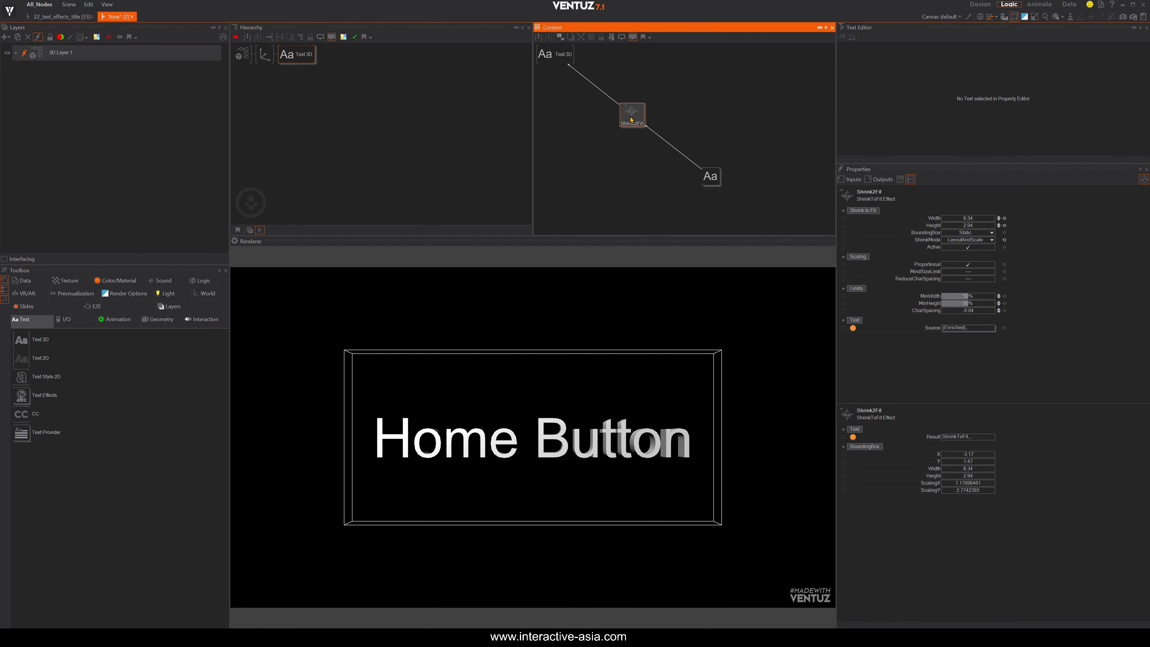
{"action": "key", "text": "Delete"}
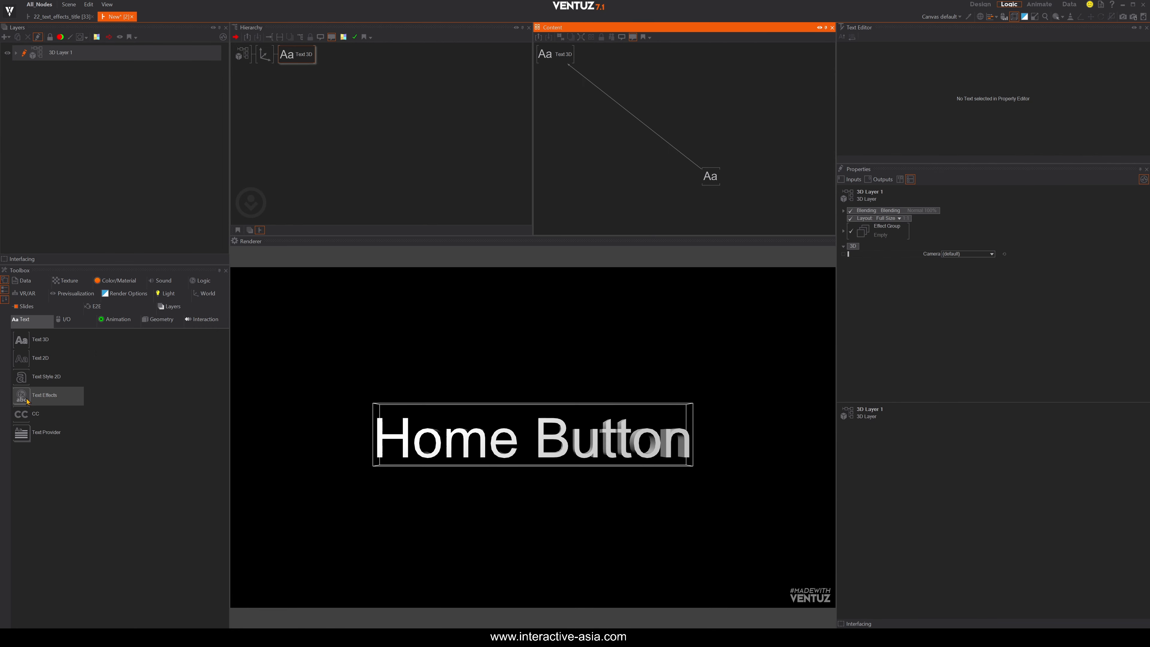
{"action": "left_click_drag", "start_coordinate": [27, 397], "coordinate": [627, 116]}
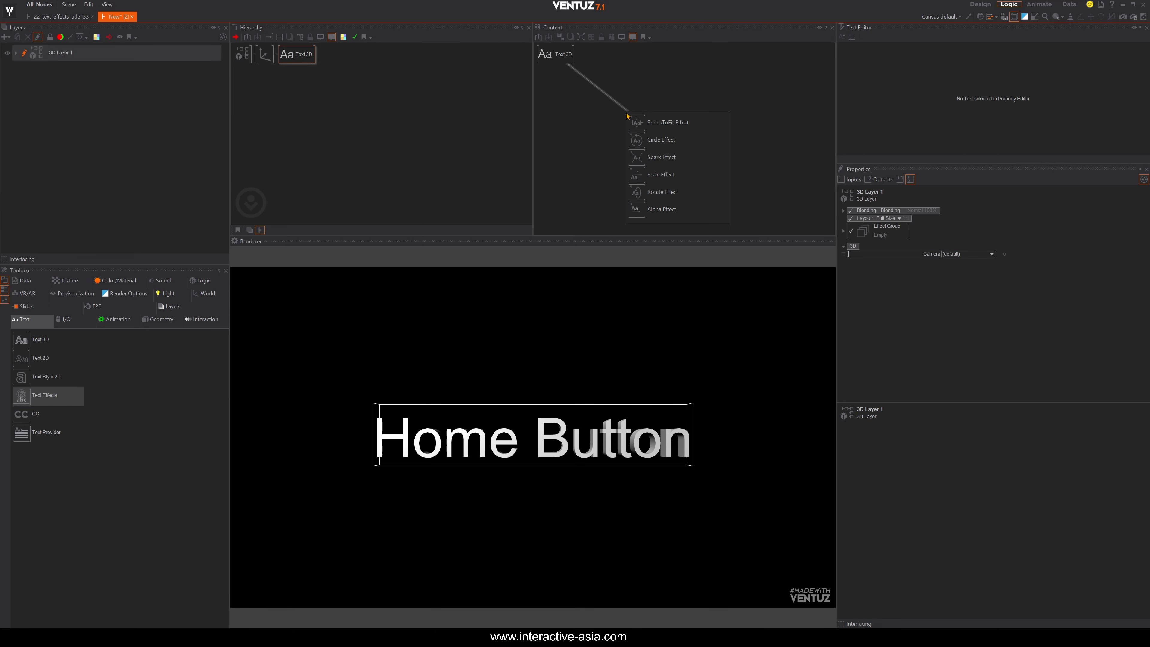
{"action": "left_click", "coordinate": [634, 139]}
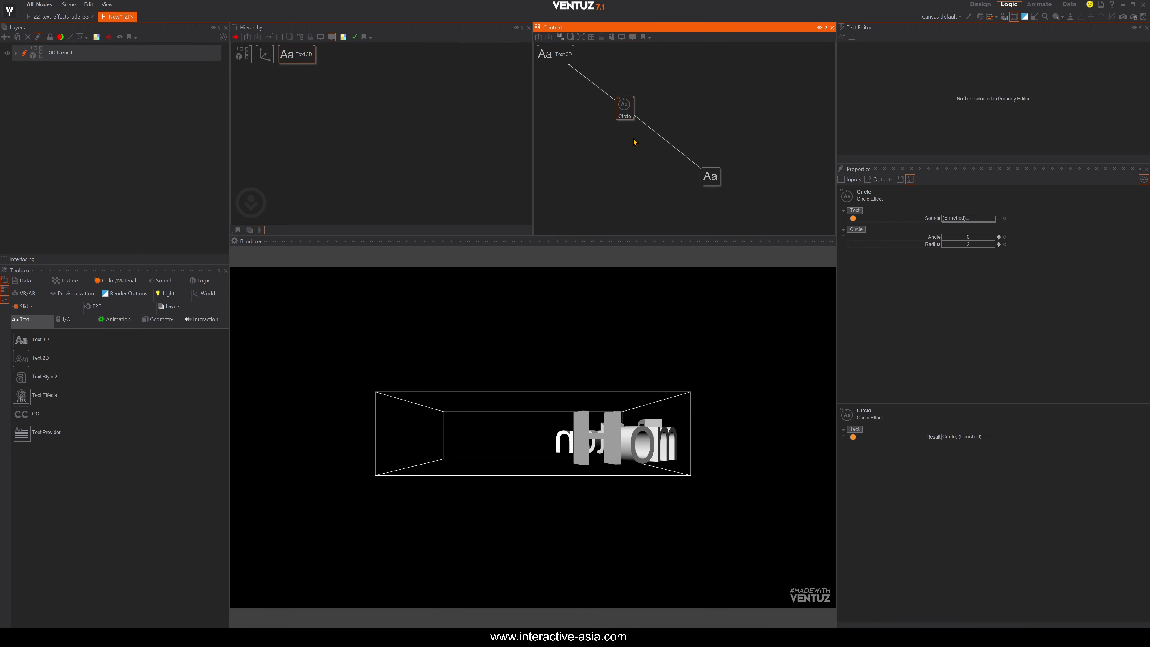
Replace the block text node's content with "Circle Effect"
{"action": "left_click", "coordinate": [710, 176]}
{"action": "left_click_drag", "start_coordinate": [886, 50], "coordinate": [837, 47]}
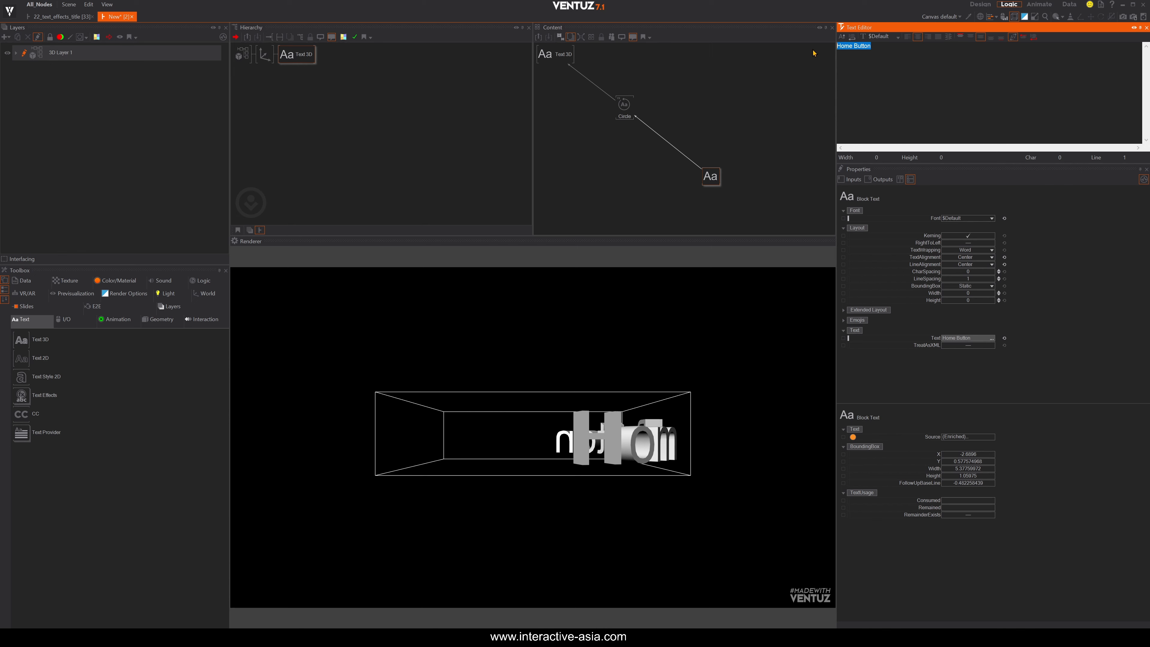
{"action": "type", "text": "Circle Effect"}
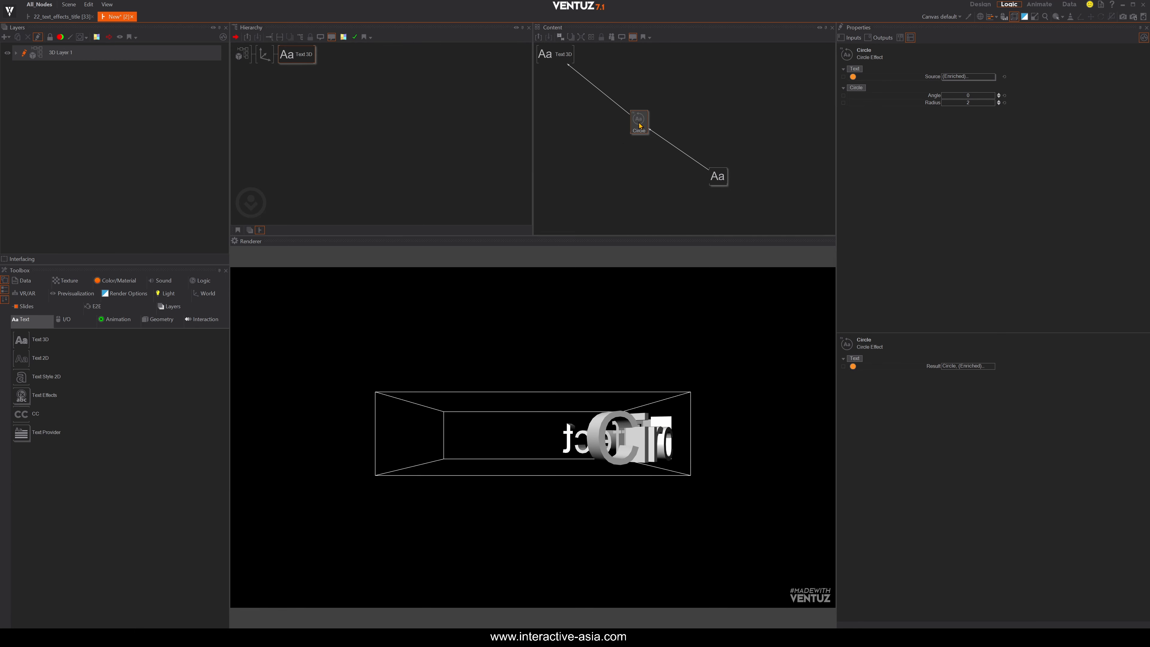
Vary the Circle effect's angle to preview the text moving around the circle
{"action": "left_click", "coordinate": [920, 160]}
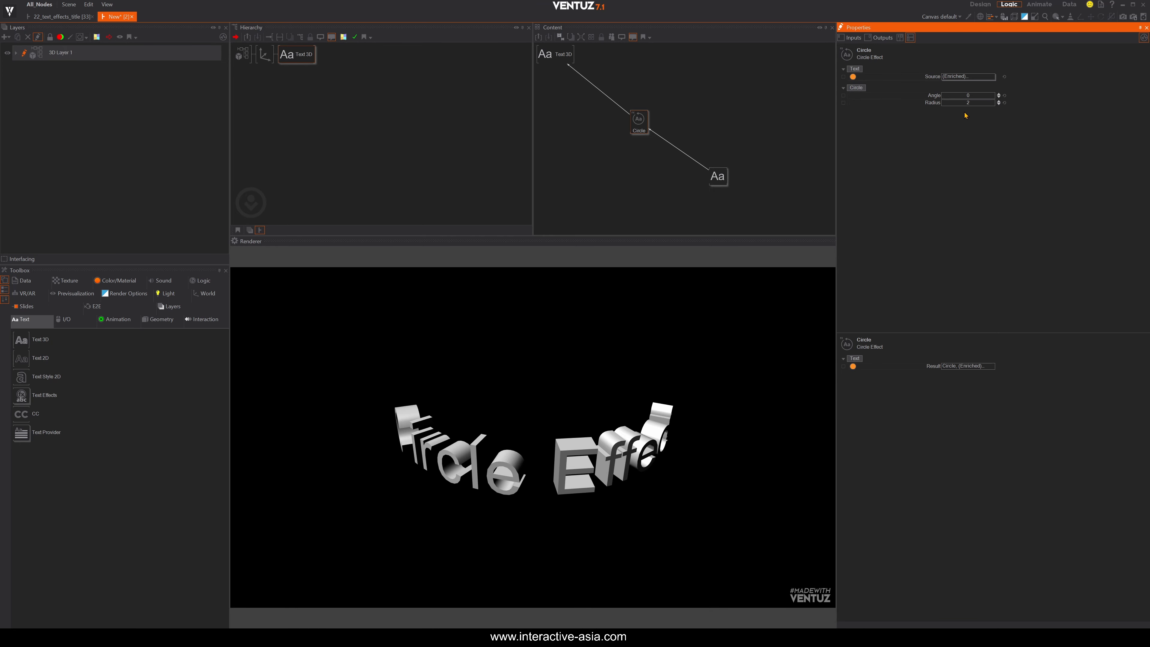
{"action": "mouse_move", "coordinate": [967, 95]}
{"action": "left_mouse_down"}
{"action": "mouse_move", "coordinate": [996, 98]}
{"action": "mouse_move", "coordinate": [935, 97]}
{"action": "mouse_move", "coordinate": [973, 101]}
{"action": "left_mouse_up"}
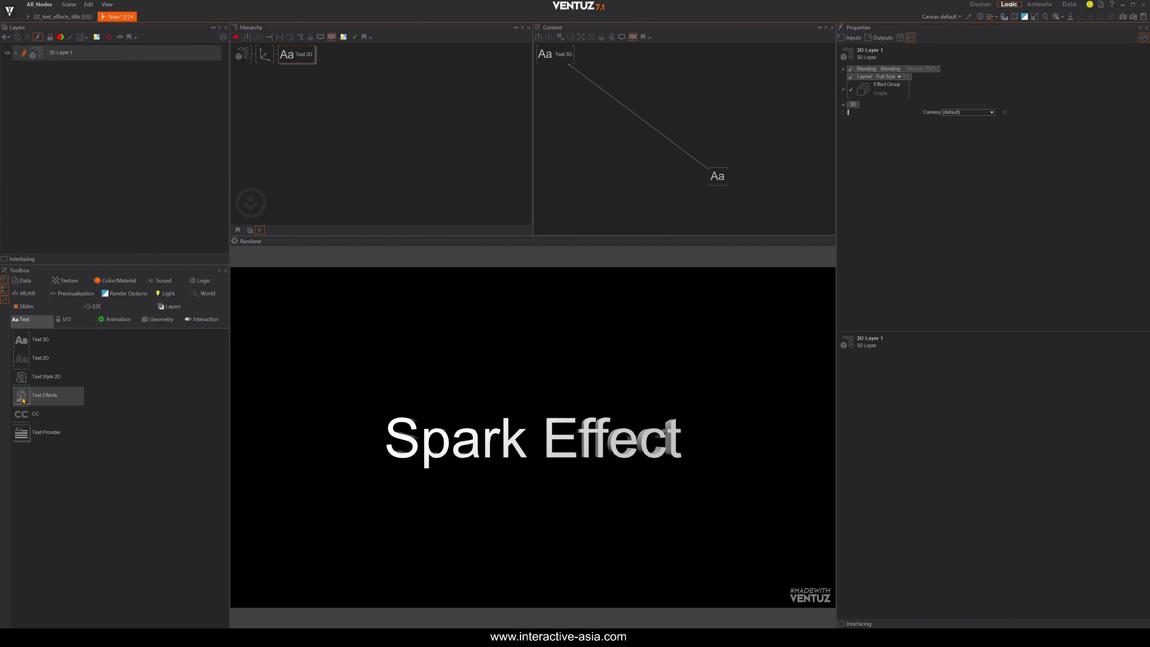
Insert a Spark effect between the Text 3D and block text nodes and lower its progress below 100
{"action": "left_click_drag", "start_coordinate": [23, 400], "coordinate": [114, 360]}
{"action": "left_click_drag", "start_coordinate": [630, 105], "coordinate": [623, 106]}
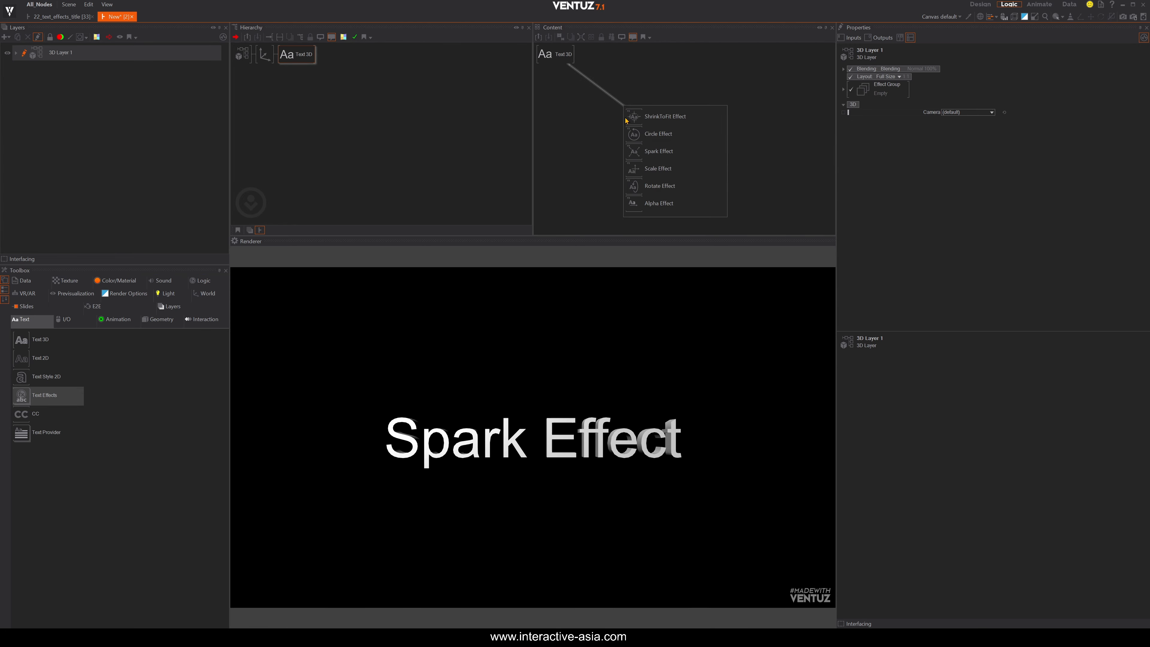
{"action": "left_click", "coordinate": [632, 151]}
{"action": "left_click_drag", "start_coordinate": [620, 112], "coordinate": [645, 126]}
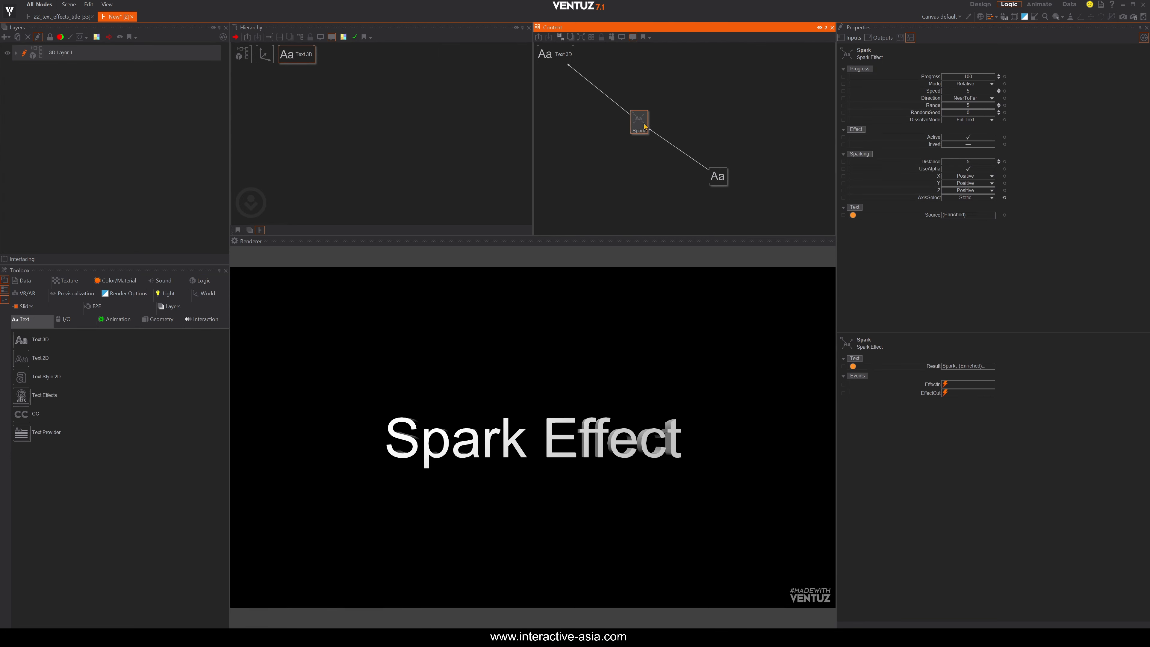
{"action": "left_click_drag", "start_coordinate": [983, 77], "coordinate": [943, 77]}
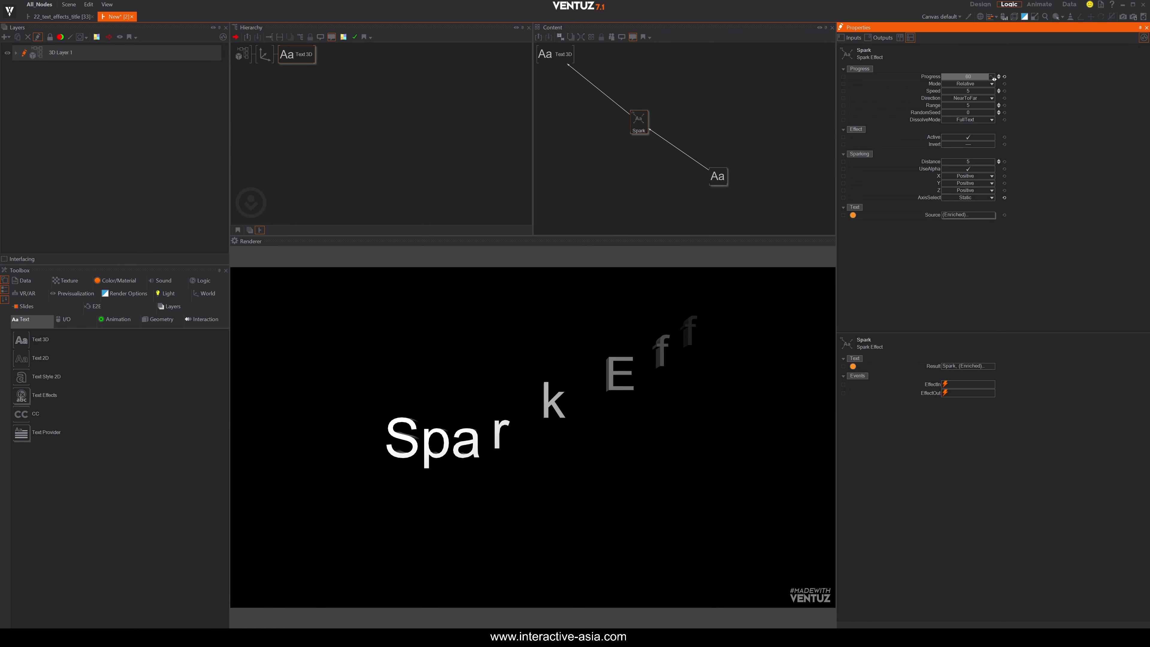
Try the FarToNear and Center directions on the Spark effect, varying its progress to preview the letters
{"action": "left_click_drag", "start_coordinate": [942, 80], "coordinate": [979, 81]}
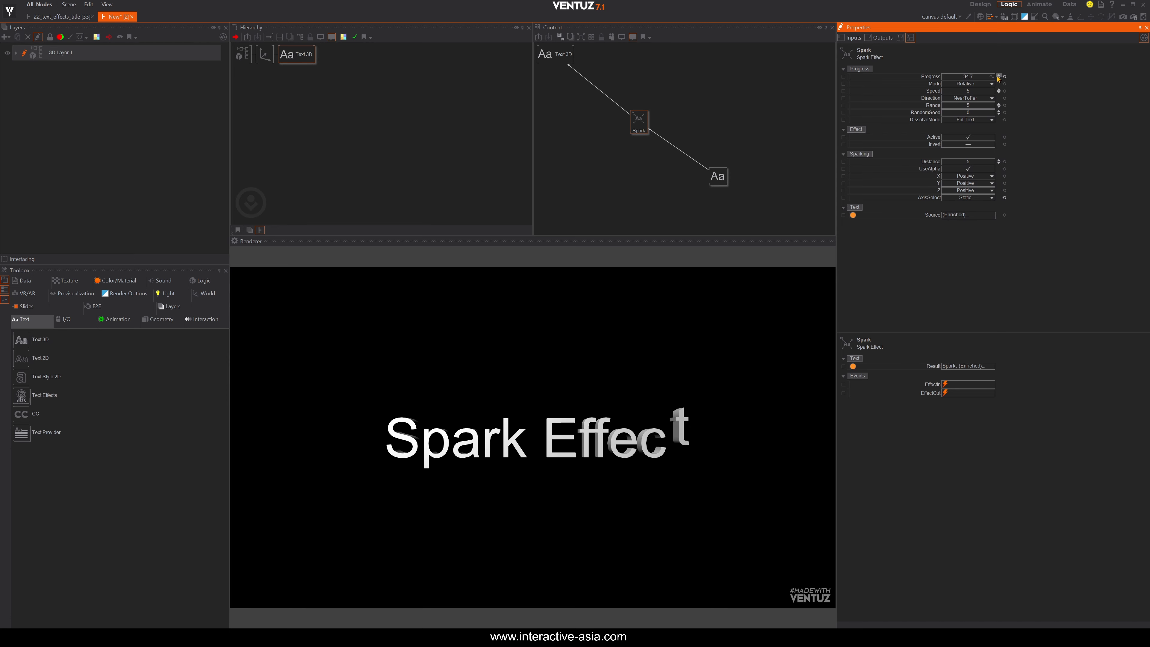
{"action": "left_click", "coordinate": [994, 100]}
{"action": "left_click", "coordinate": [971, 114]}
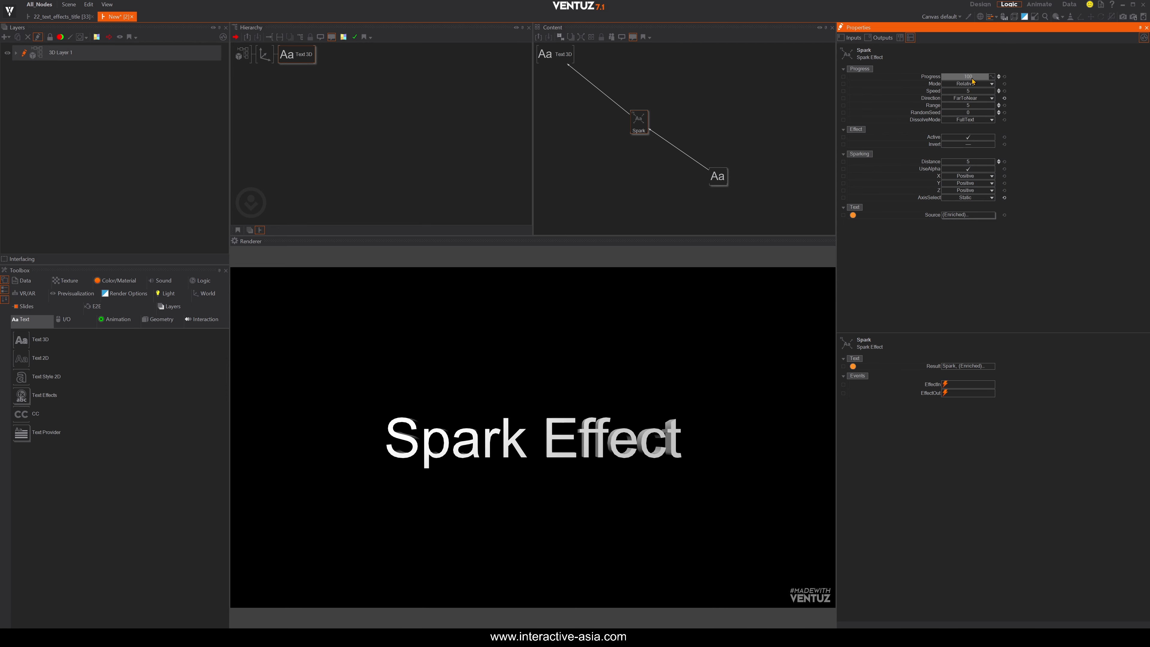
{"action": "left_click_drag", "start_coordinate": [971, 78], "coordinate": [995, 77]}
{"action": "left_click", "coordinate": [993, 99]}
{"action": "left_click", "coordinate": [967, 126]}
Set the Spark effect's direction to Random and AxisSelect to Repeat, varying the progress to preview the letters
{"action": "left_click", "coordinate": [991, 98]}
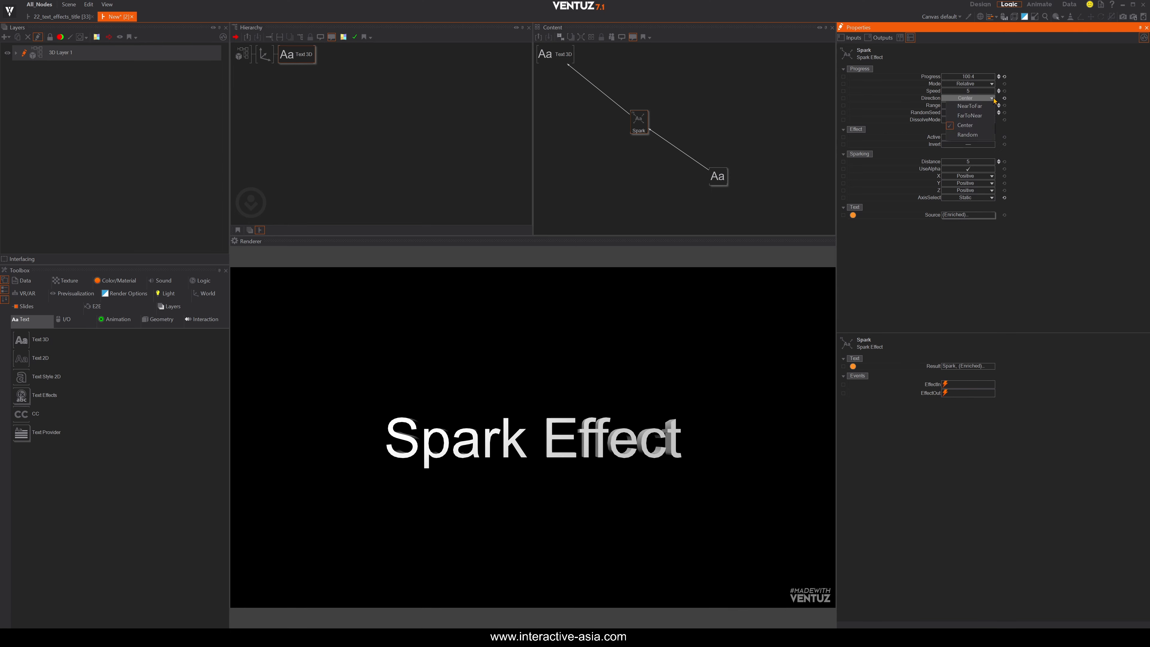
{"action": "left_click", "coordinate": [971, 135]}
{"action": "mouse_move", "coordinate": [969, 77]}
{"action": "left_mouse_down"}
{"action": "mouse_move", "coordinate": [942, 78]}
{"action": "mouse_move", "coordinate": [971, 78]}
{"action": "left_mouse_up"}
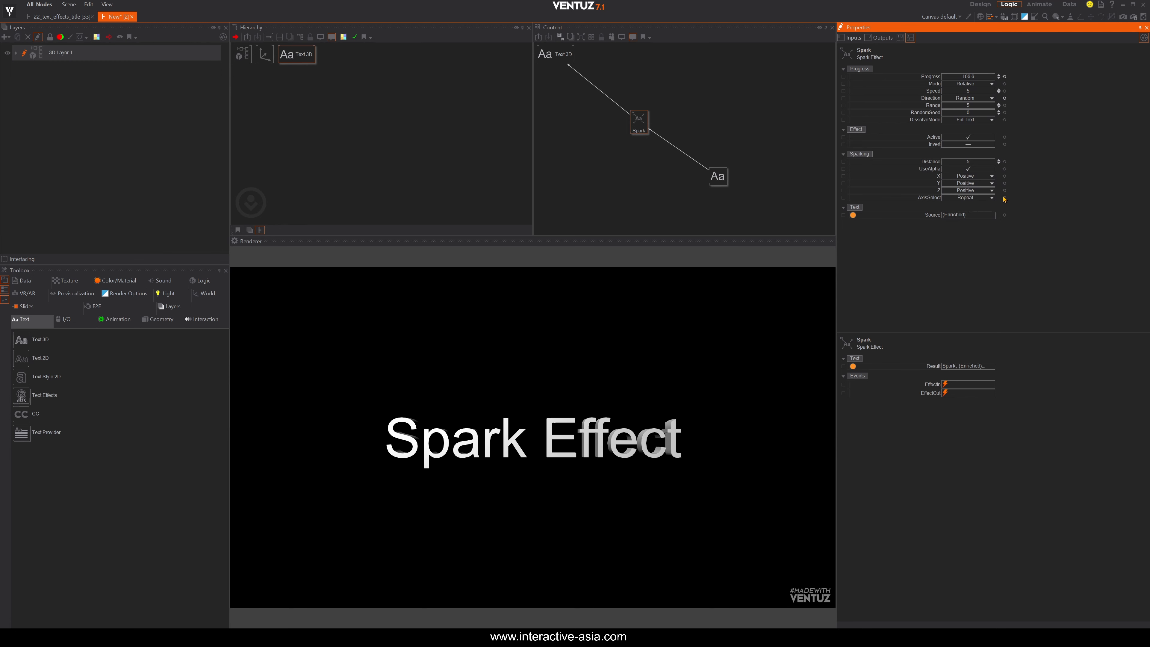
Set the Spark effect's X and Y axes to Both, varying the progress to preview each change
{"action": "left_click", "coordinate": [991, 176]}
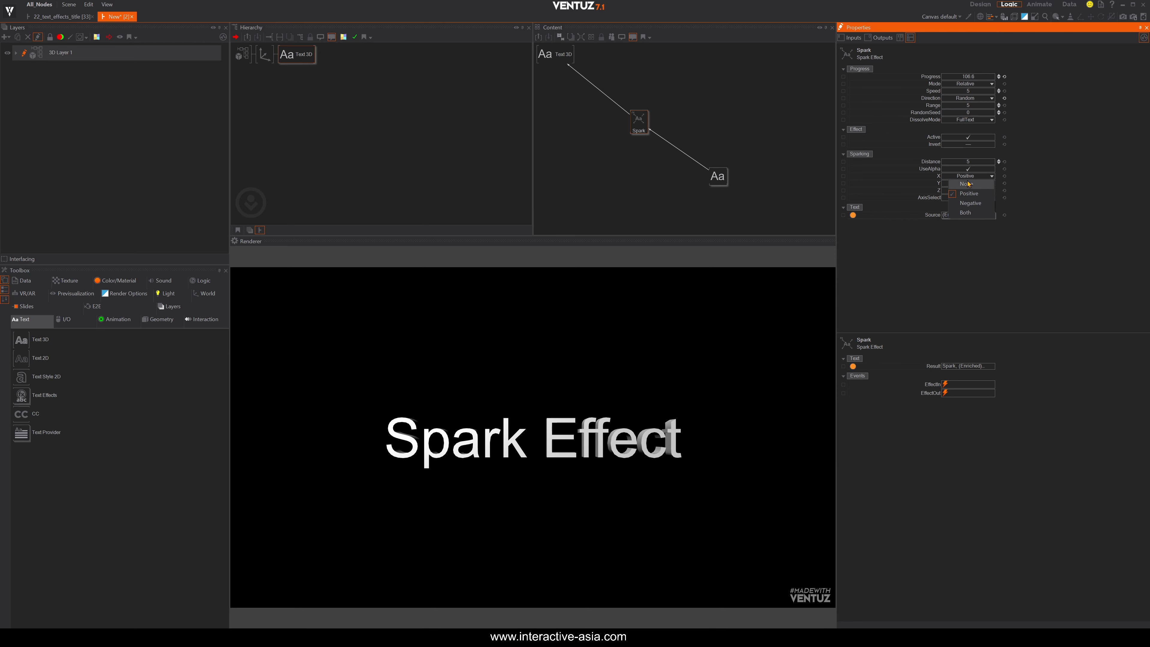
{"action": "left_click", "coordinate": [966, 213]}
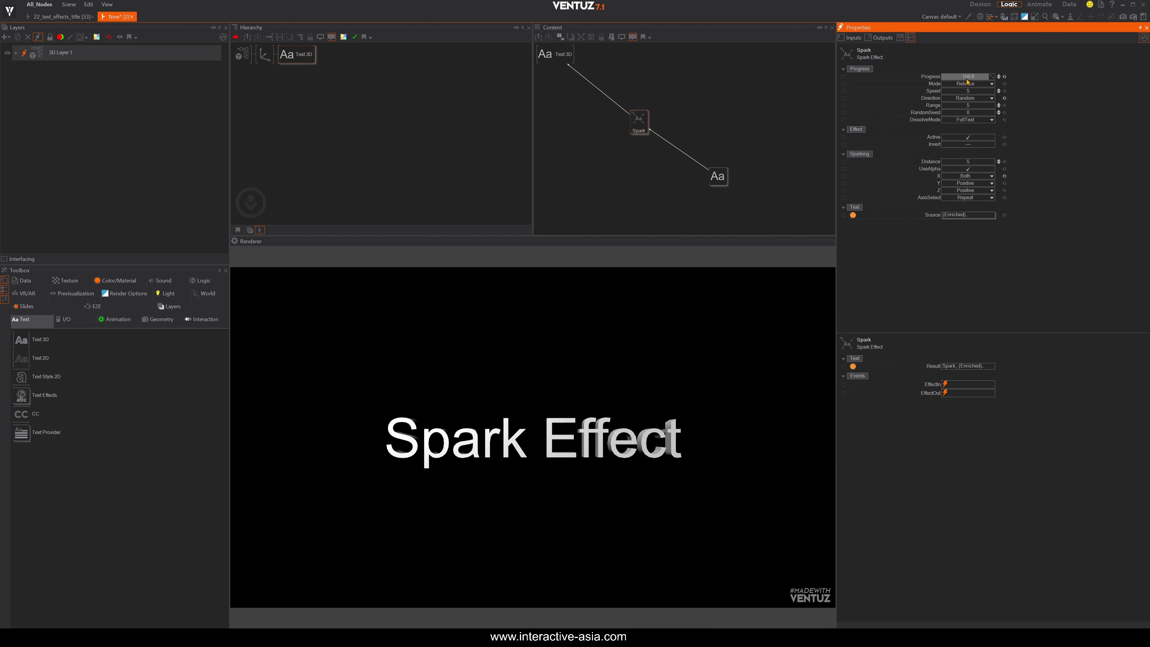
{"action": "mouse_move", "coordinate": [941, 75]}
{"action": "left_mouse_down"}
{"action": "mouse_move", "coordinate": [994, 79]}
{"action": "mouse_move", "coordinate": [942, 76]}
{"action": "left_mouse_up"}
{"action": "left_click", "coordinate": [991, 183]}
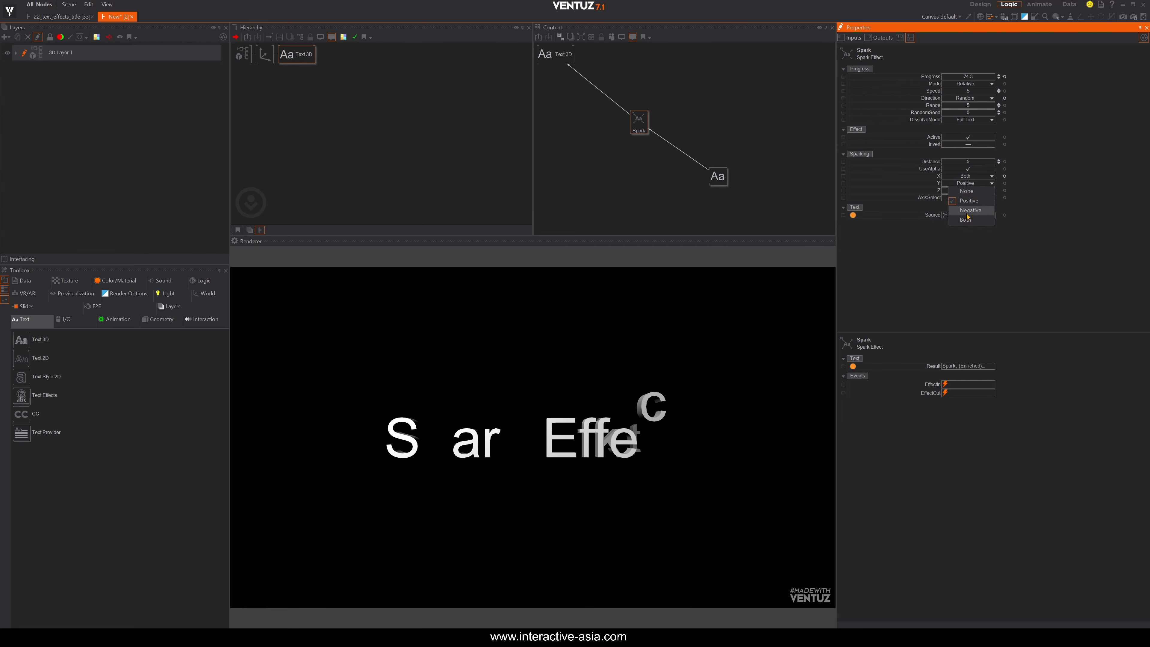
{"action": "left_click", "coordinate": [970, 211]}
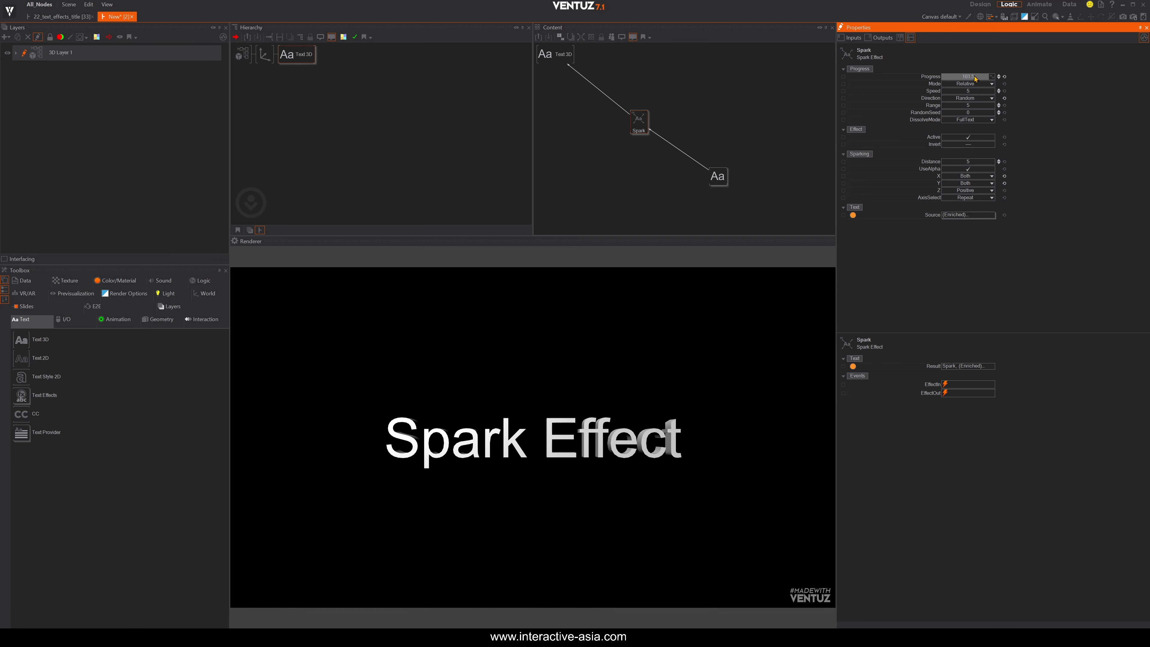
{"action": "left_click_drag", "start_coordinate": [952, 75], "coordinate": [996, 79]}
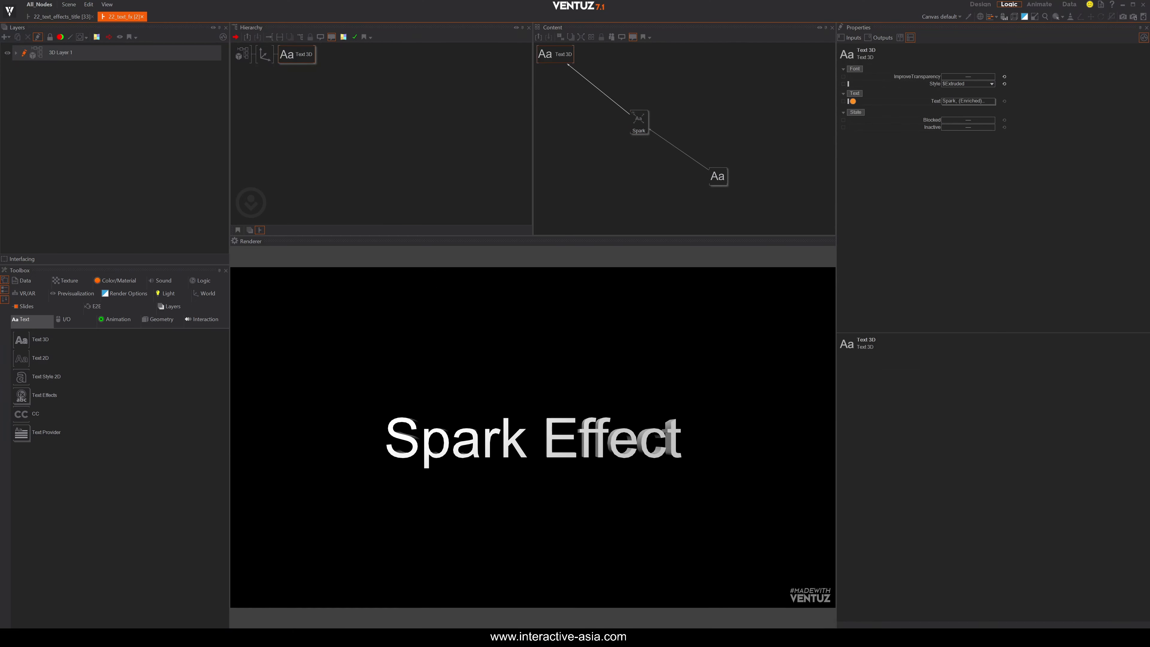
Delete the Spark effect and insert a Scale effect in its place between the Text 3D and block text nodes
{"action": "left_click", "coordinate": [638, 125]}
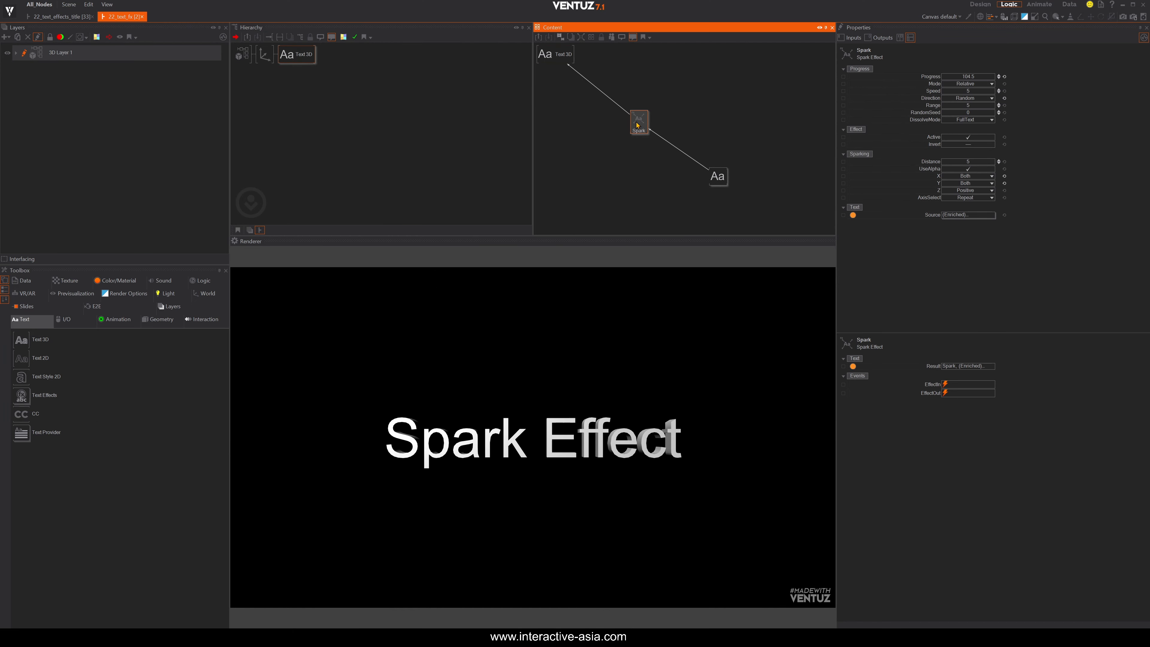
{"action": "key", "text": "Delete"}
{"action": "left_click_drag", "start_coordinate": [26, 395], "coordinate": [66, 384]}
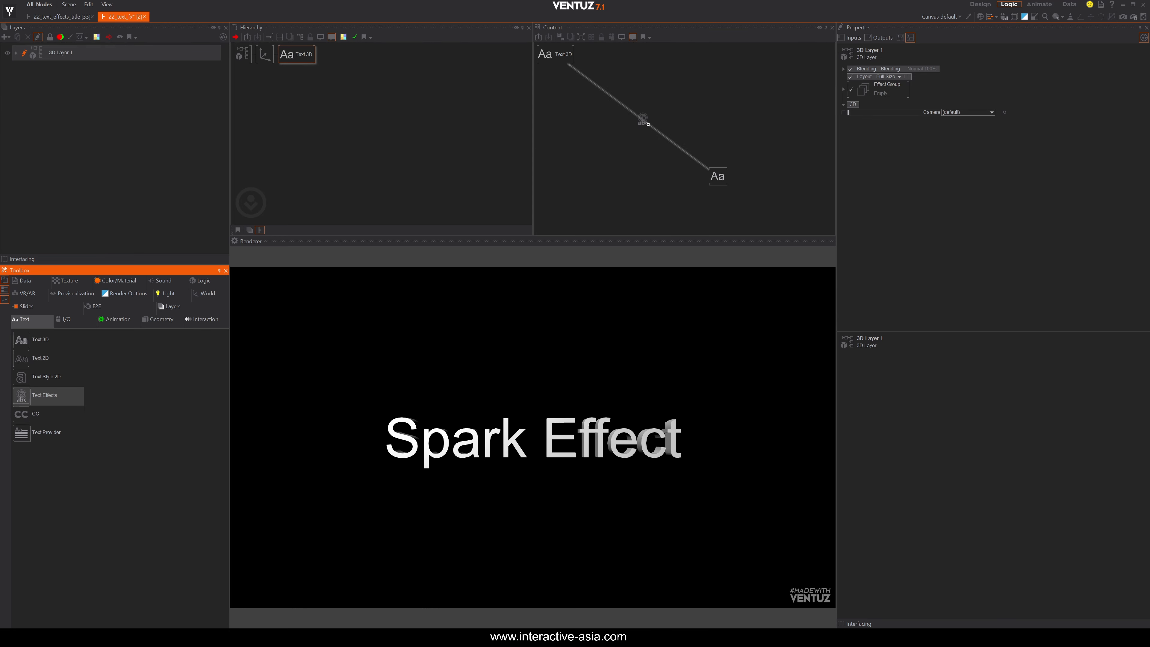
{"action": "left_click_drag", "start_coordinate": [643, 119], "coordinate": [641, 118]}
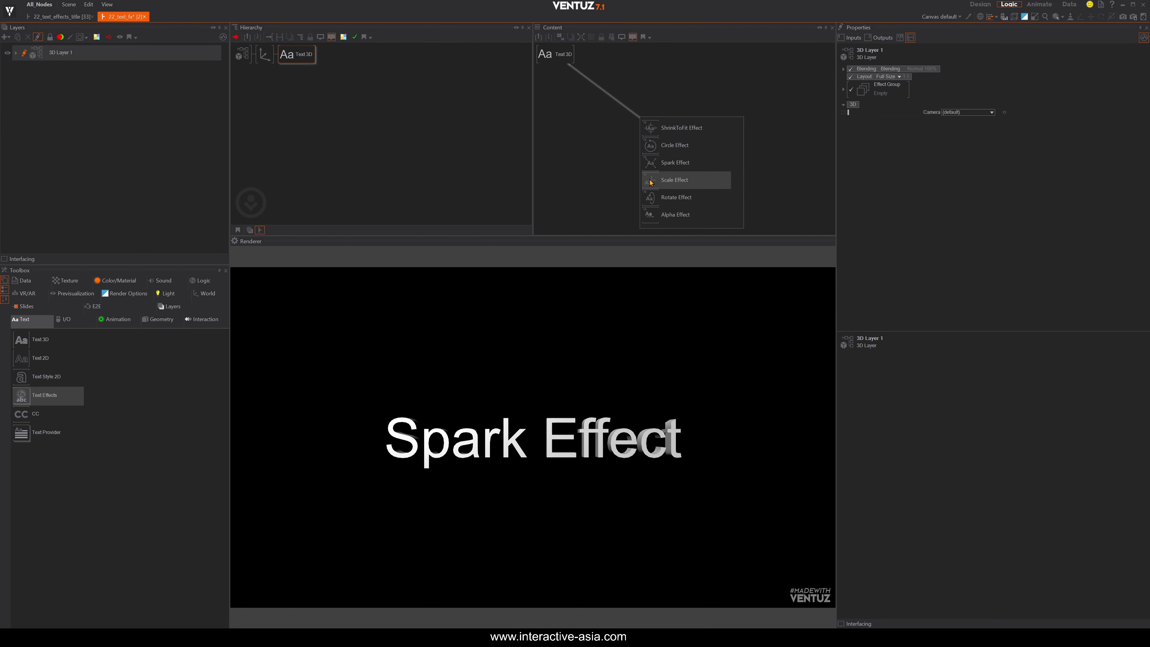
{"action": "left_click", "coordinate": [674, 180]}
Change the block text node's content to "Scale Effect"
{"action": "left_click_drag", "start_coordinate": [650, 180], "coordinate": [720, 176]}
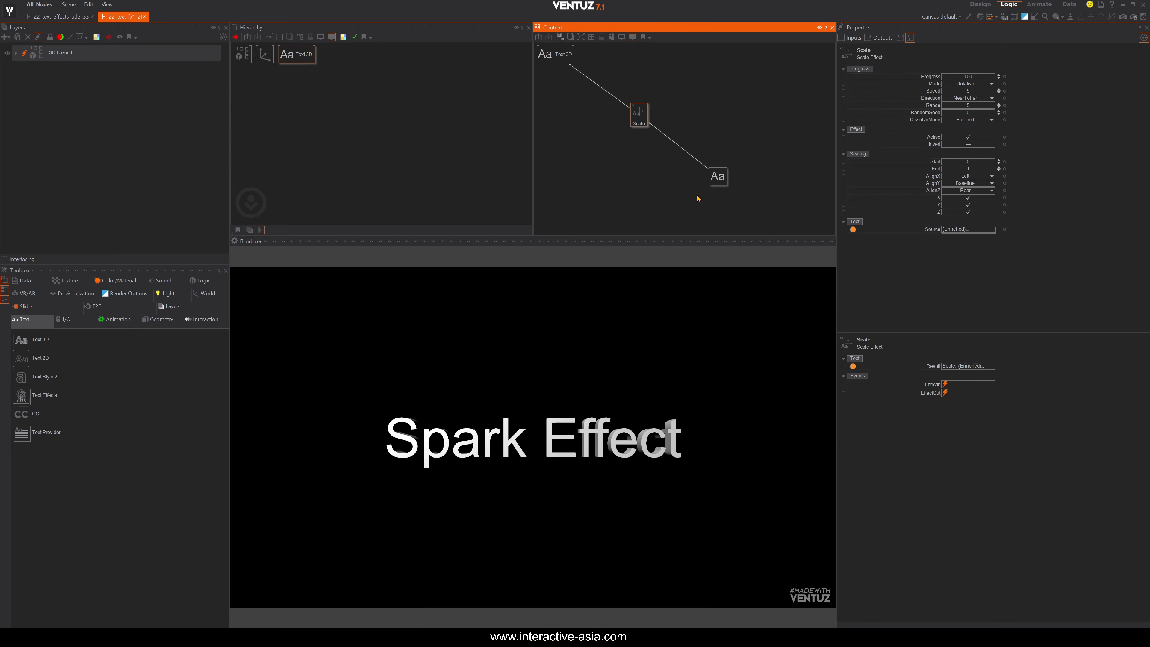
{"action": "left_click", "coordinate": [968, 199]}
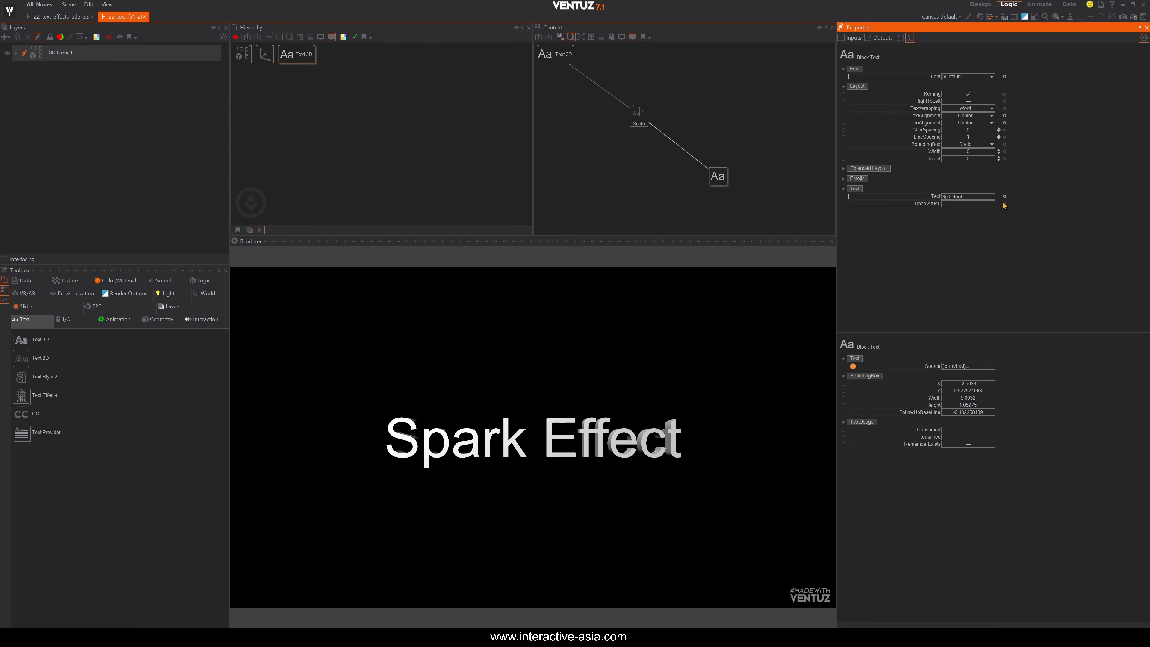
{"action": "type", "text": "Scale"}
{"action": "key", "text": "Return"}
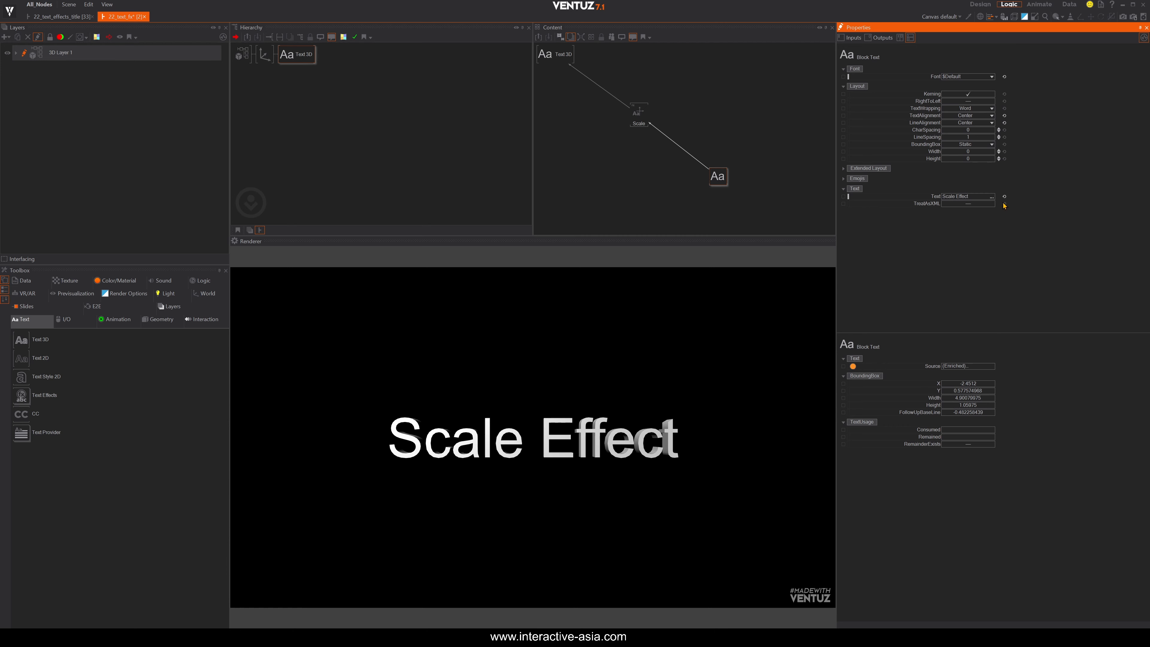
Set the Scale effect's direction to Random, varying its progress before and after to preview the letters scaling
{"action": "left_click", "coordinate": [633, 120]}
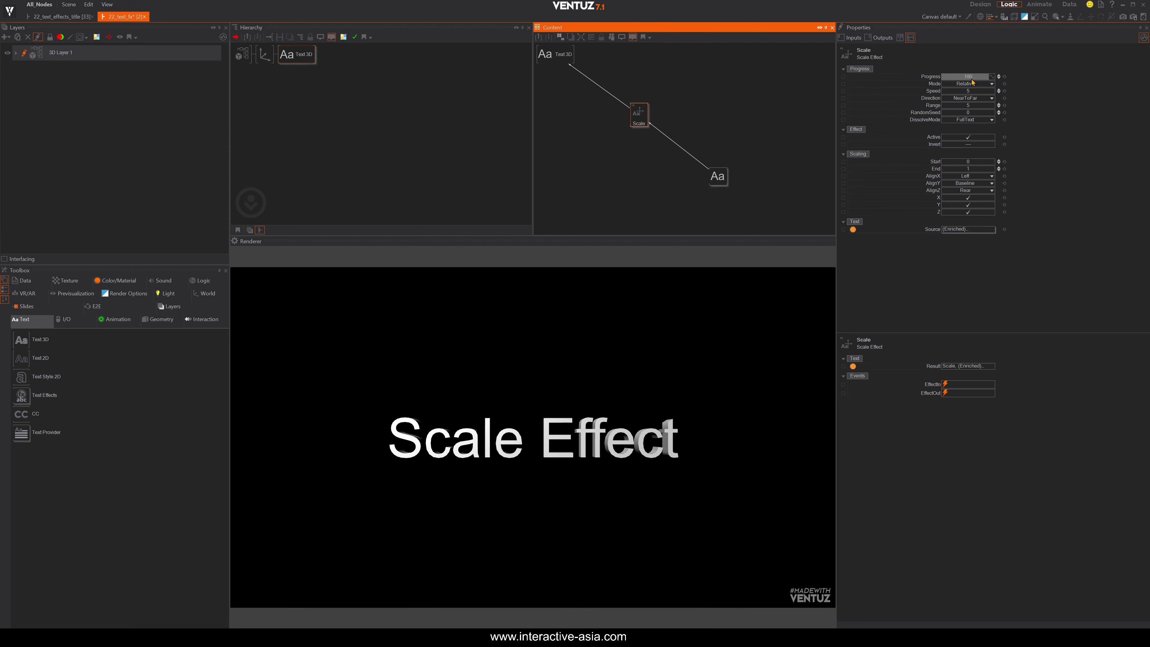
{"action": "mouse_move", "coordinate": [972, 79]}
{"action": "left_mouse_down"}
{"action": "mouse_move", "coordinate": [815, 78]}
{"action": "mouse_move", "coordinate": [994, 78]}
{"action": "left_mouse_up"}
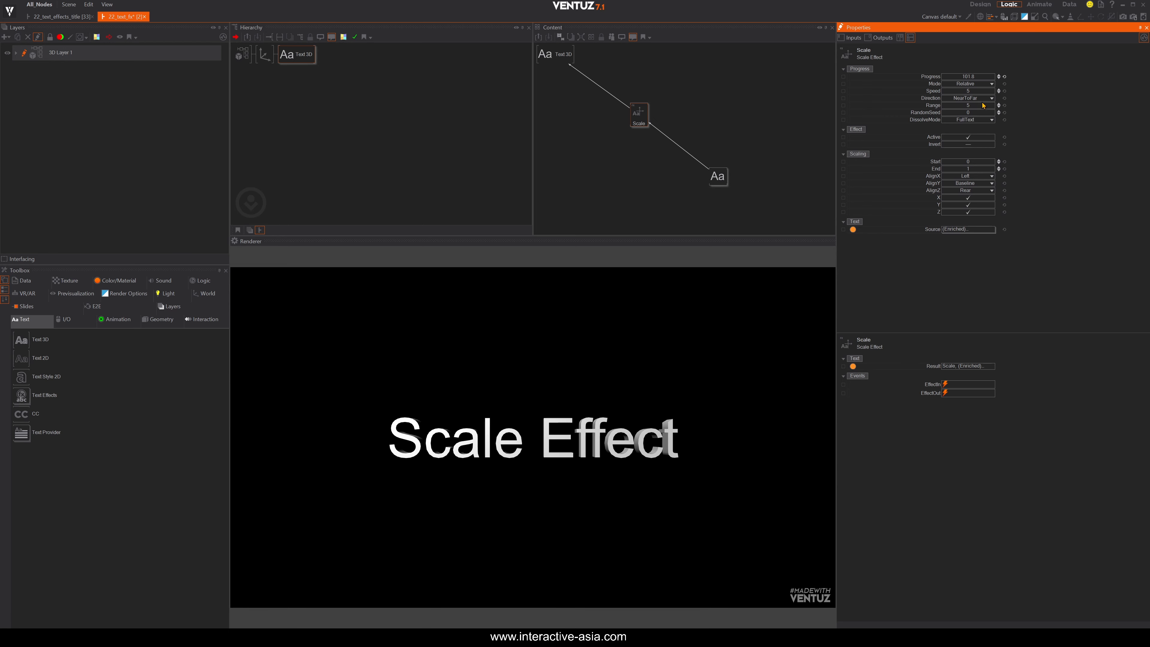
{"action": "left_click", "coordinate": [991, 98]}
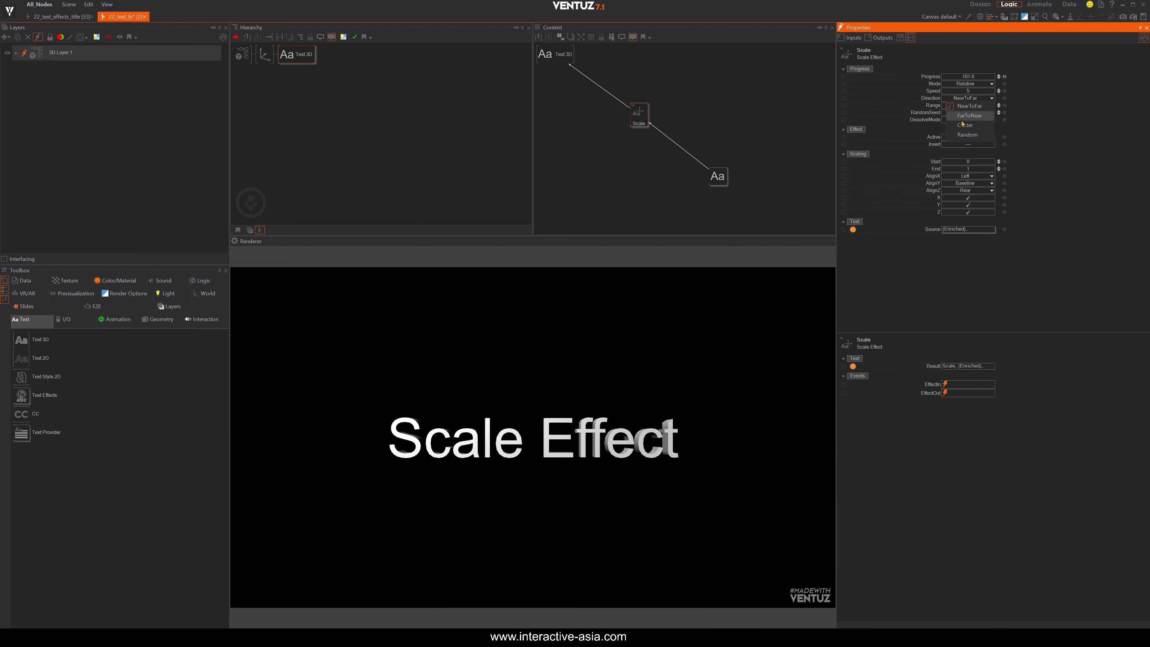
{"action": "left_click", "coordinate": [968, 134]}
{"action": "mouse_move", "coordinate": [975, 77]}
{"action": "left_mouse_down"}
{"action": "mouse_move", "coordinate": [919, 76]}
{"action": "mouse_move", "coordinate": [973, 76]}
{"action": "left_mouse_up"}
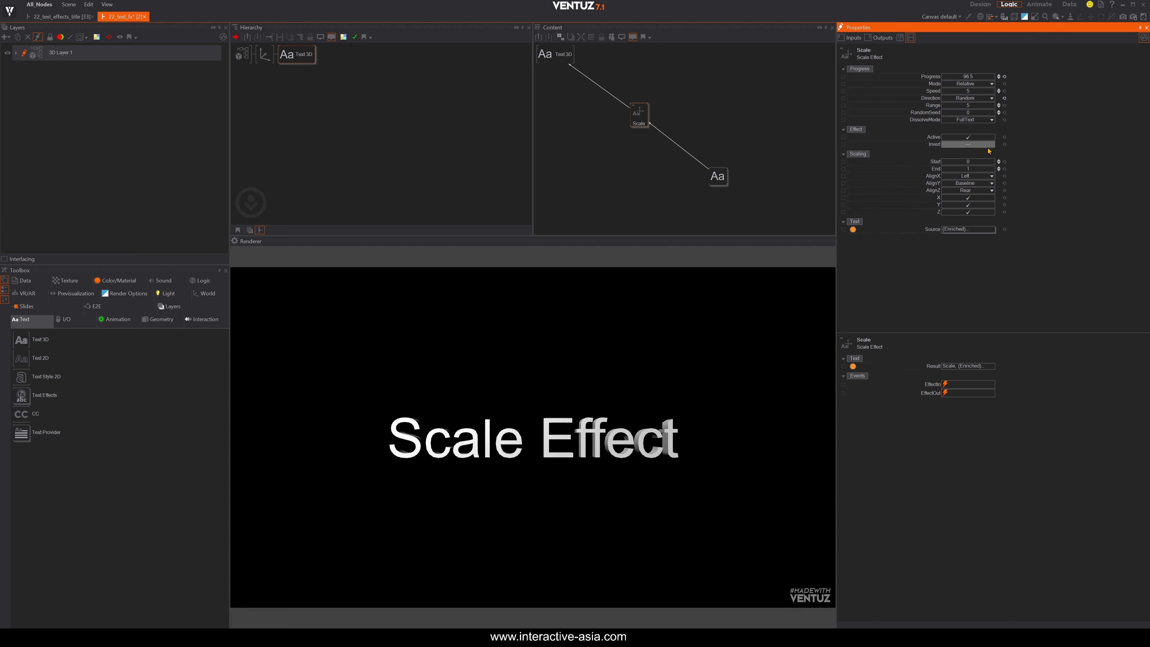
Delete the Scale effect and insert a Rotate effect between the Text 3D and block text nodes
{"action": "left_click", "coordinate": [658, 176]}
{"action": "left_click", "coordinate": [636, 123]}
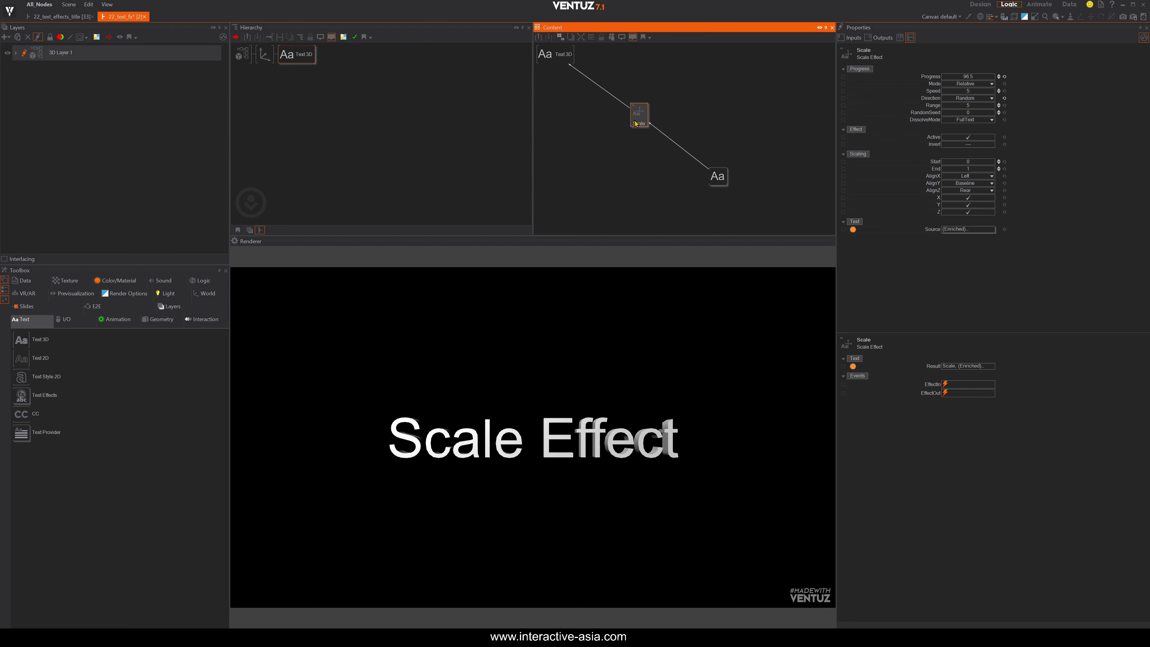
{"action": "key", "text": "Delete"}
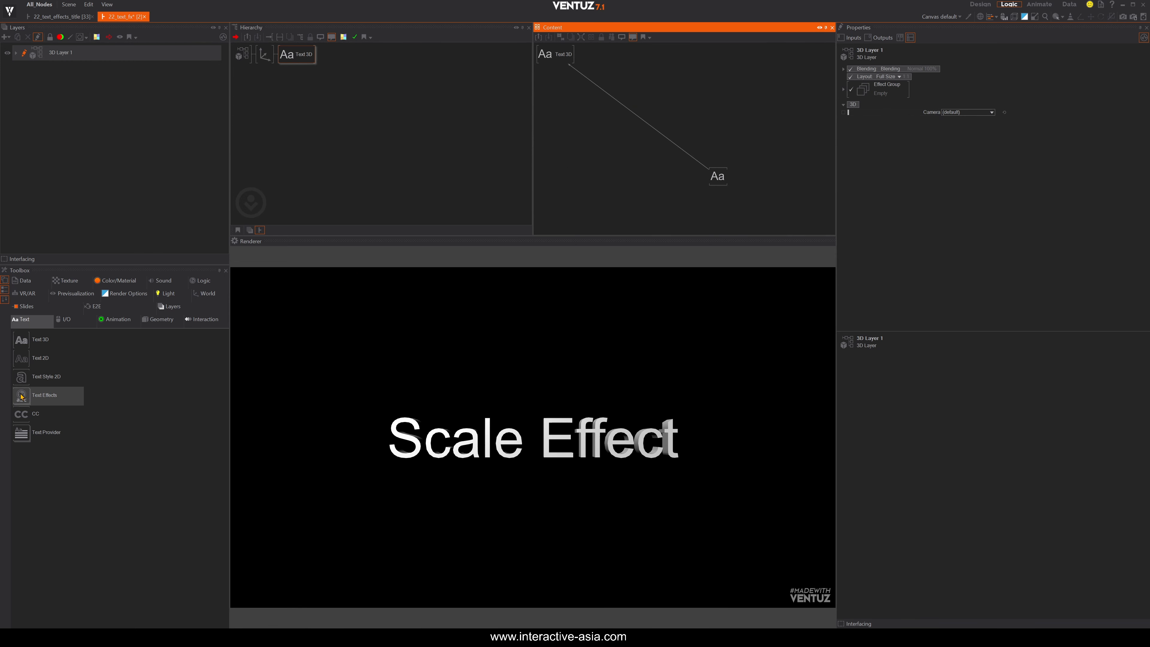
{"action": "left_click_drag", "start_coordinate": [27, 395], "coordinate": [445, 264]}
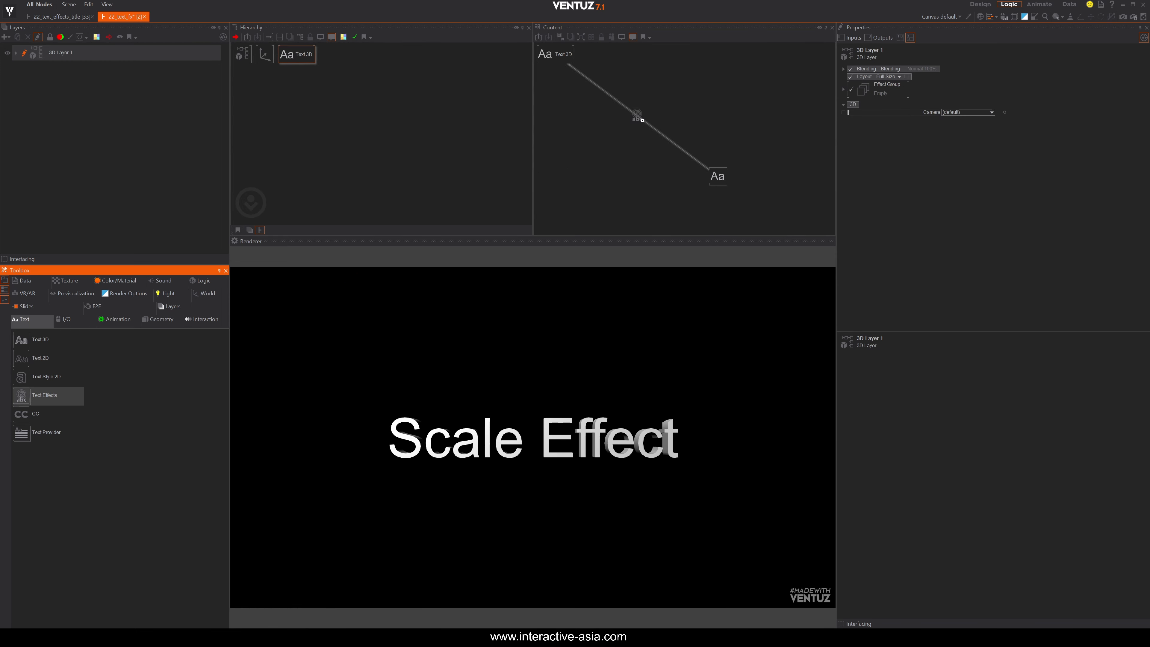
{"action": "left_click_drag", "start_coordinate": [642, 120], "coordinate": [642, 120]}
{"action": "left_click", "coordinate": [646, 196]}
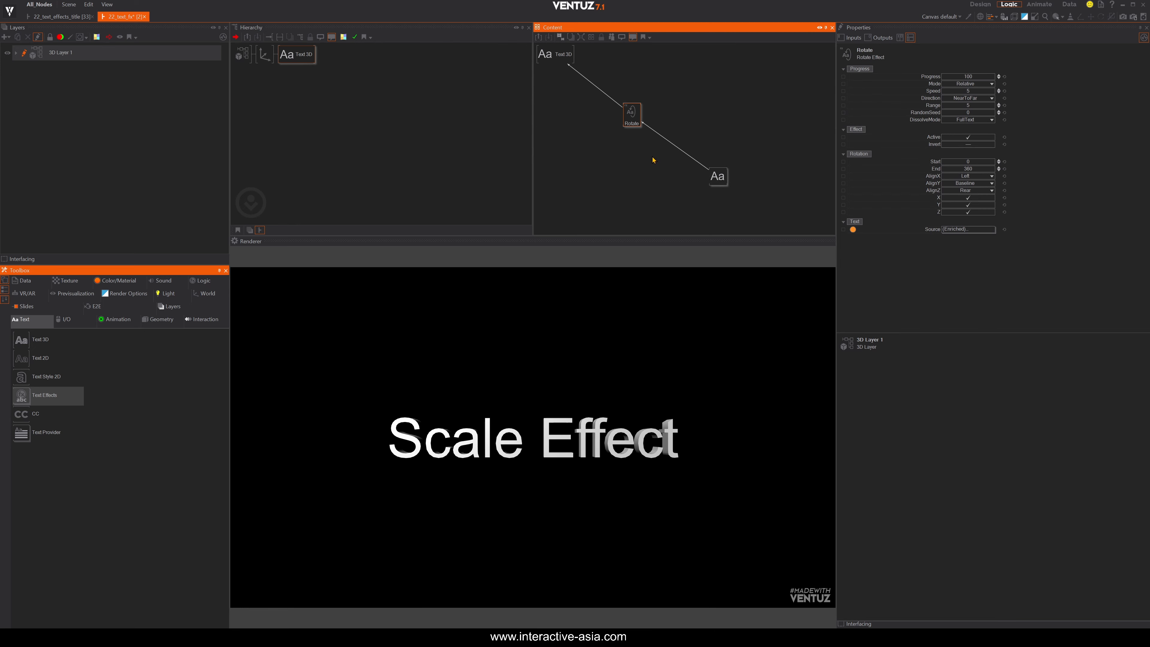
Change the block text node's content to "Rotate Effect"
{"action": "left_click", "coordinate": [716, 178]}
{"action": "left_click", "coordinate": [952, 198]}
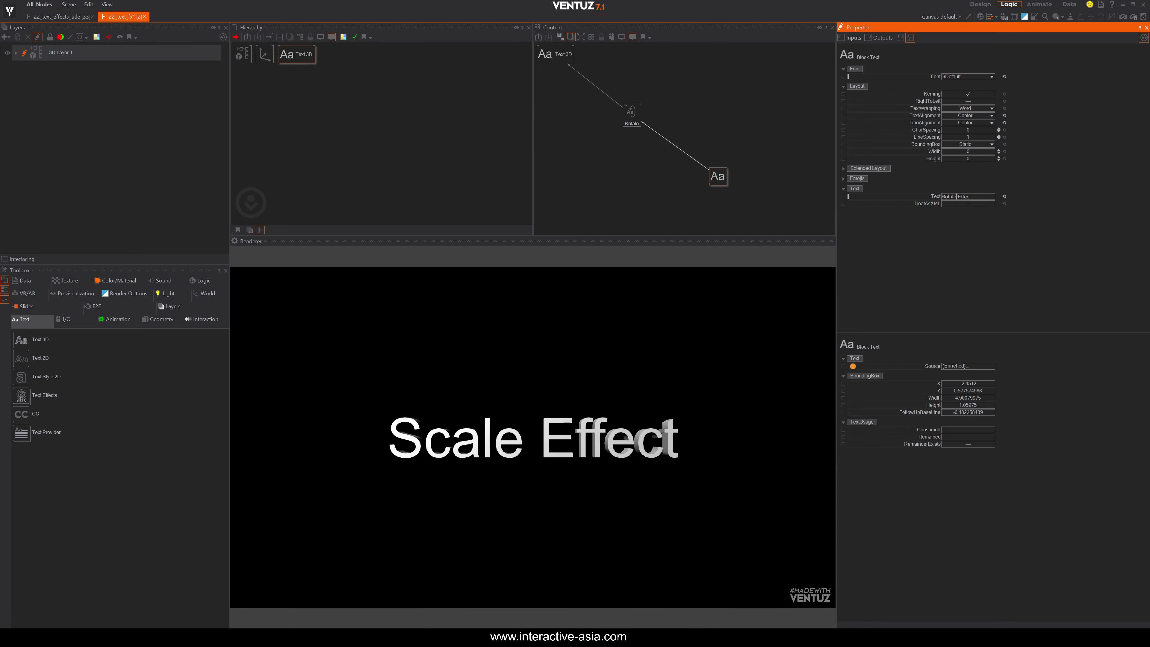
{"action": "key", "text": "Return"}
Vary the Rotate effect's progress to preview the letters rotating
{"action": "left_click", "coordinate": [630, 115]}
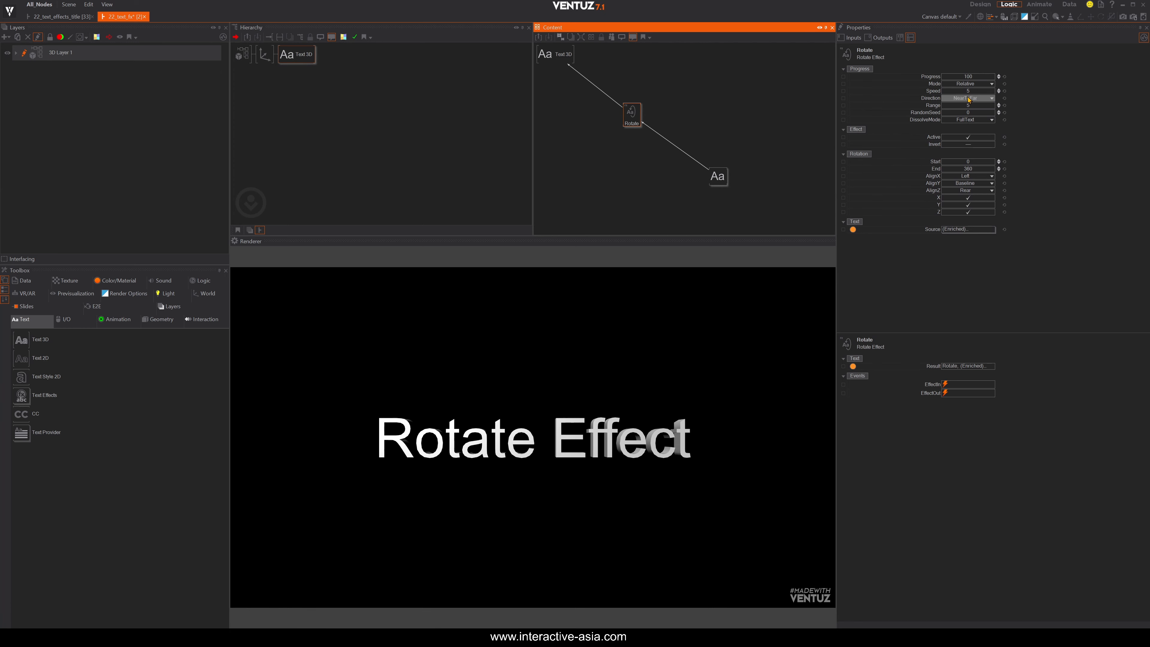
{"action": "mouse_move", "coordinate": [969, 77]}
{"action": "left_mouse_down"}
{"action": "mouse_move", "coordinate": [942, 78]}
{"action": "mouse_move", "coordinate": [961, 78]}
{"action": "left_mouse_up"}
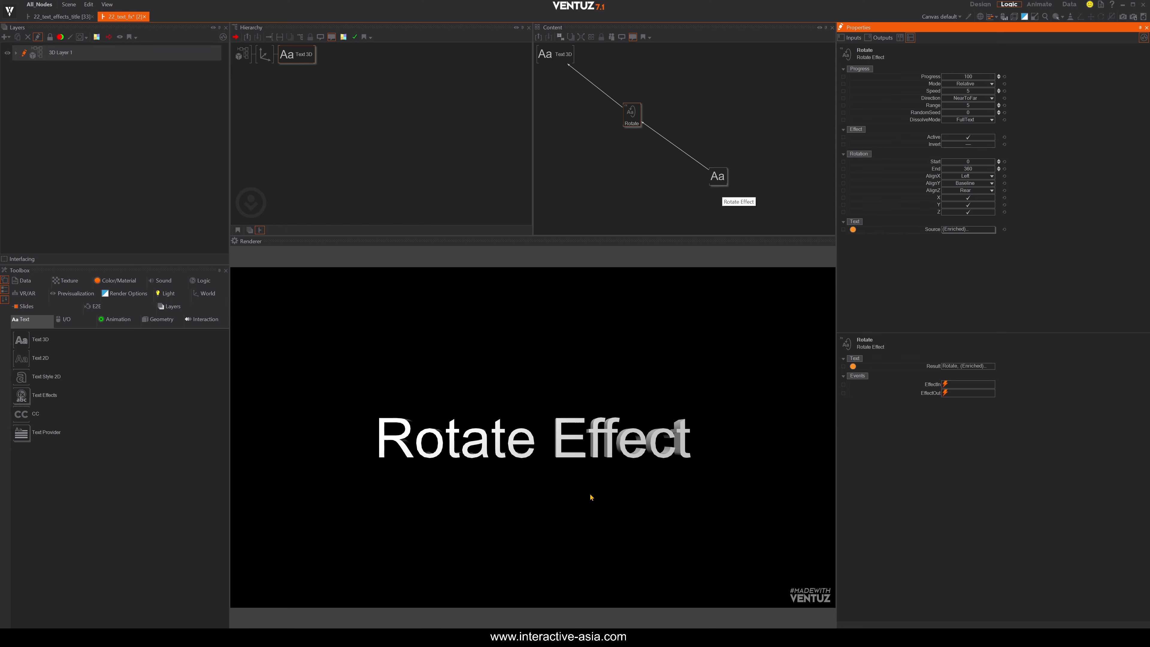
{"action": "mouse_move", "coordinate": [979, 78]}
{"action": "left_mouse_down"}
{"action": "mouse_move", "coordinate": [941, 79]}
{"action": "mouse_move", "coordinate": [993, 79]}
{"action": "left_mouse_up"}
Replace the Rotate effect with an Alpha effect and vary its progress to preview the letters fading
{"action": "left_click", "coordinate": [636, 180]}
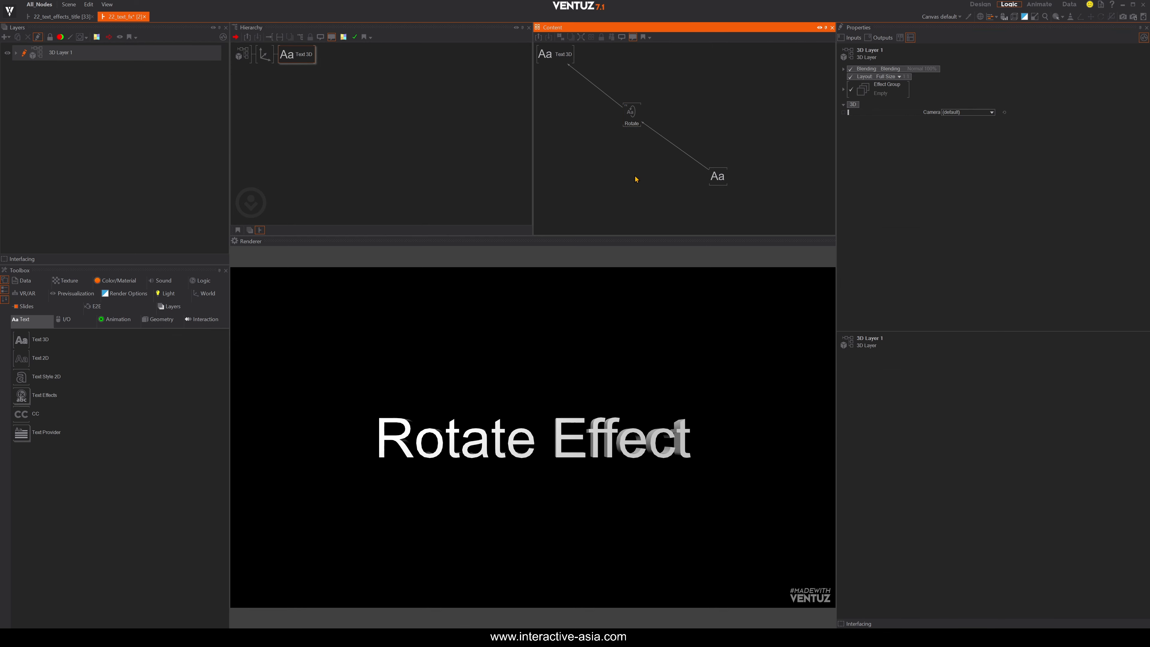
{"action": "left_click", "coordinate": [630, 116]}
{"action": "key", "text": "Delete"}
{"action": "left_click_drag", "start_coordinate": [44, 395], "coordinate": [409, 242]}
{"action": "left_click_drag", "start_coordinate": [645, 124], "coordinate": [642, 119]}
{"action": "left_click", "coordinate": [675, 215]}
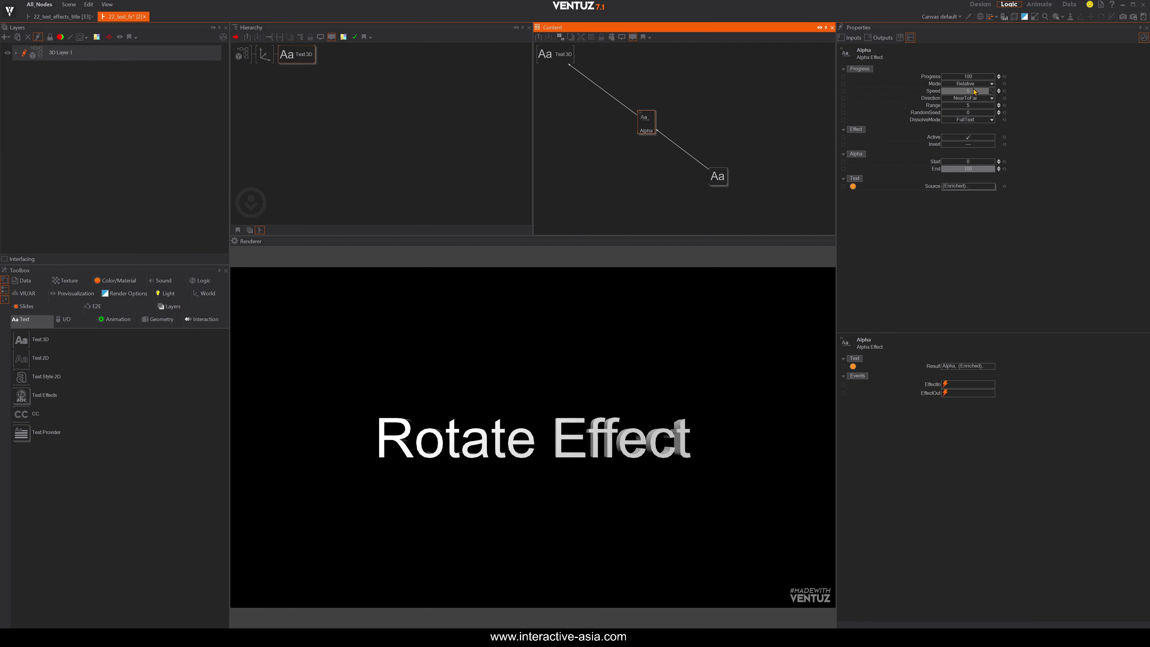
{"action": "left_click_drag", "start_coordinate": [943, 78], "coordinate": [990, 79]}
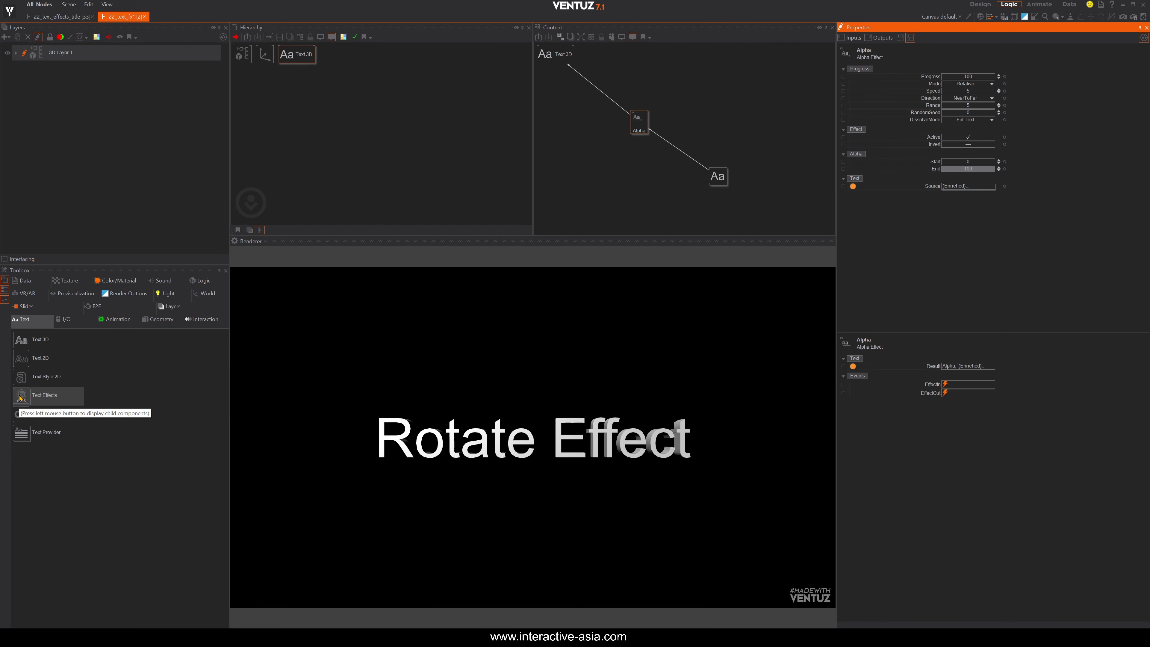
Insert a Rotate effect between the Alpha and block text nodes and lower its progress below 100
{"action": "left_click_drag", "start_coordinate": [20, 397], "coordinate": [446, 232]}
{"action": "left_click_drag", "start_coordinate": [700, 148], "coordinate": [674, 148]}
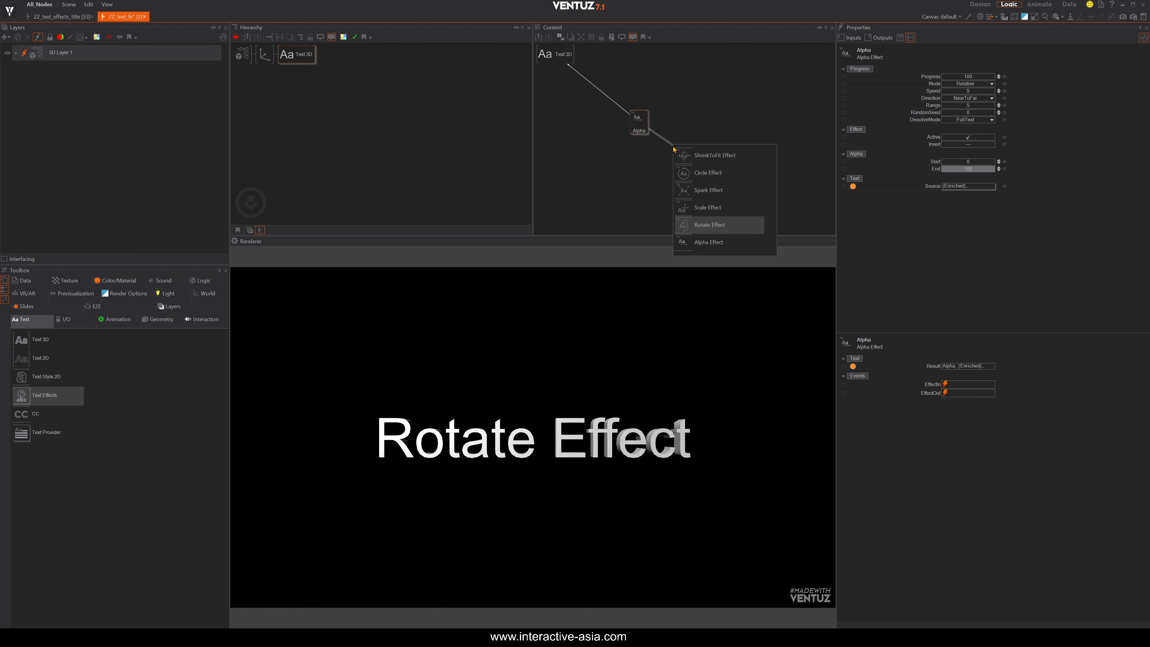
{"action": "left_click", "coordinate": [709, 225]}
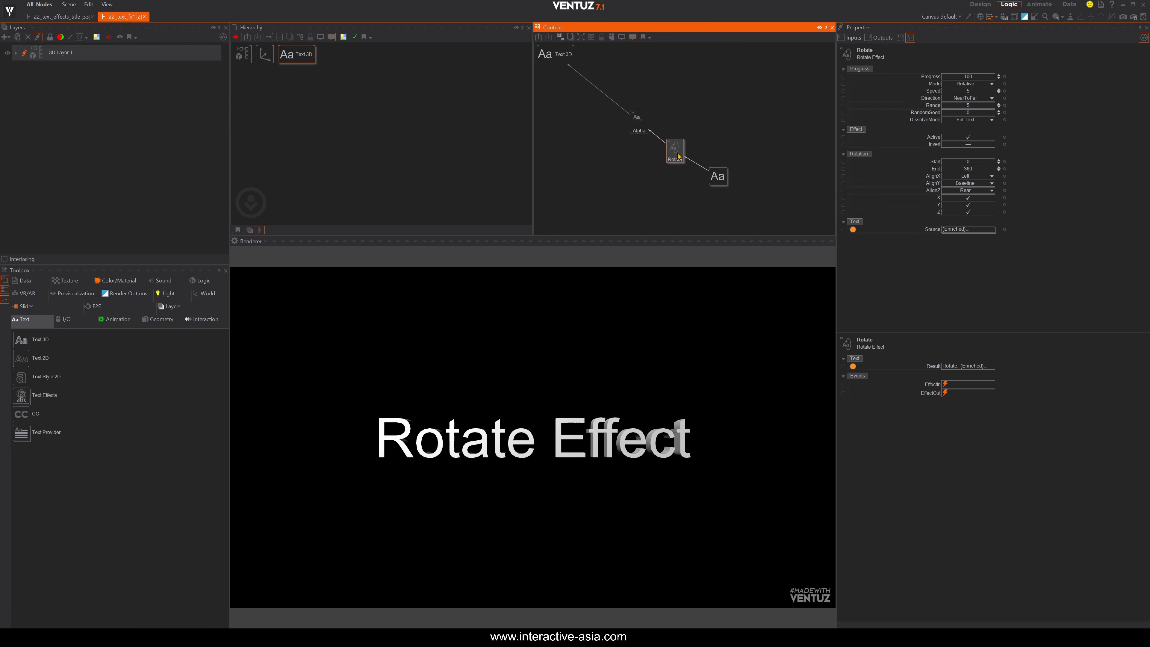
{"action": "left_click", "coordinate": [637, 118]}
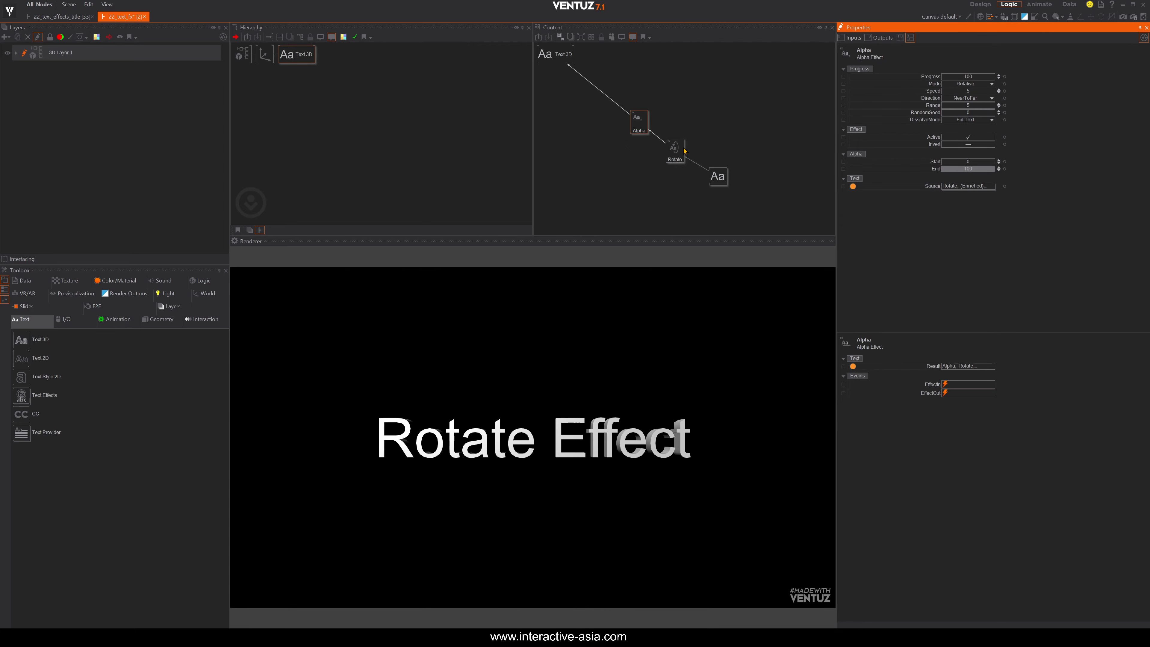
{"action": "left_click", "coordinate": [675, 150]}
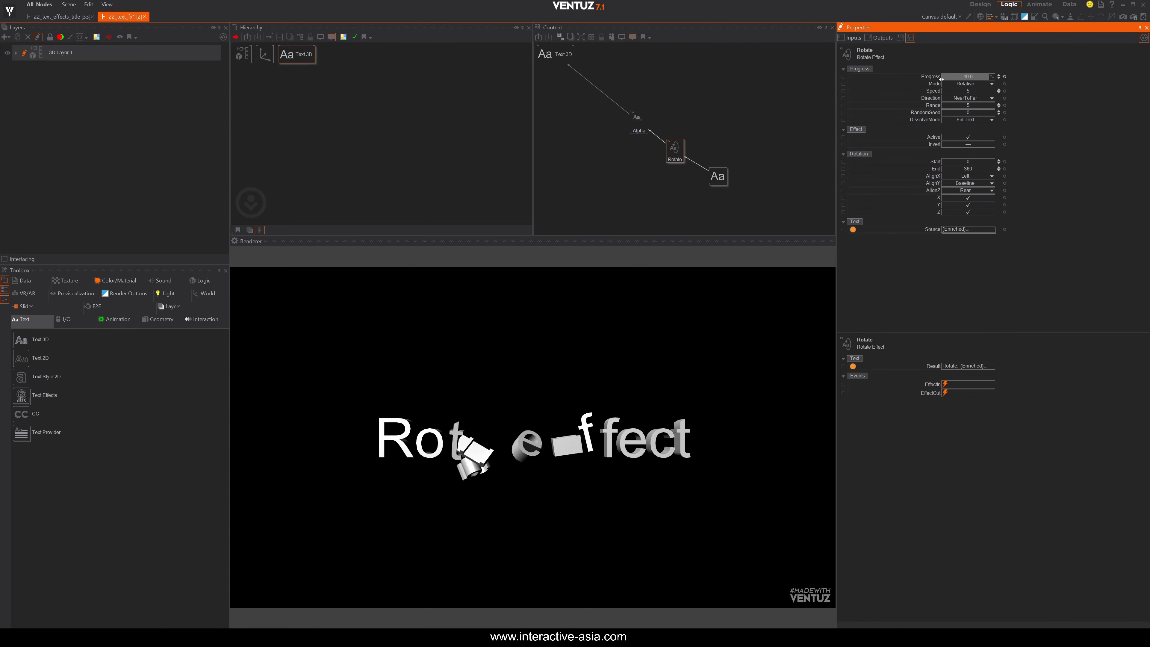